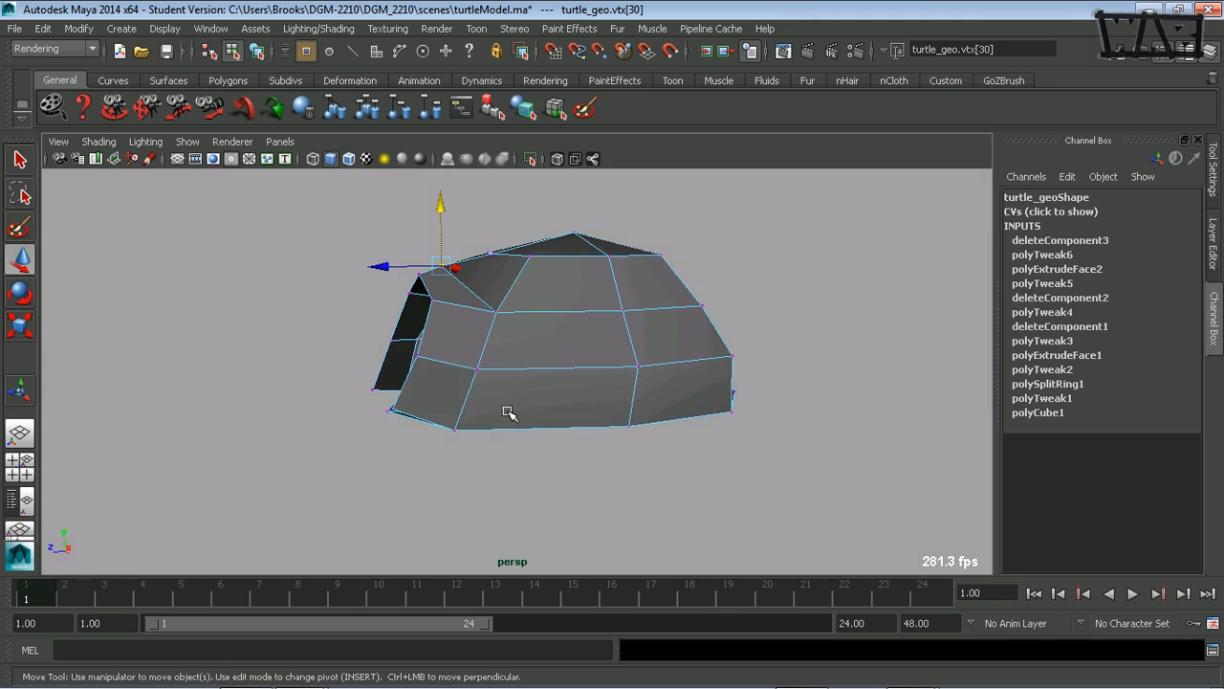
# - Insert an edge loop running over the turtle shell between its central cross loop and the front end
pyautogui.keyDown('alt'); pyautogui.moveTo(506, 411); pyautogui.dragTo(471, 484); pyautogui.keyUp('alt')
pyautogui.keyDown('alt'); pyautogui.moveTo(546, 410); pyautogui.dragTo(535, 377); pyautogui.keyUp('alt')
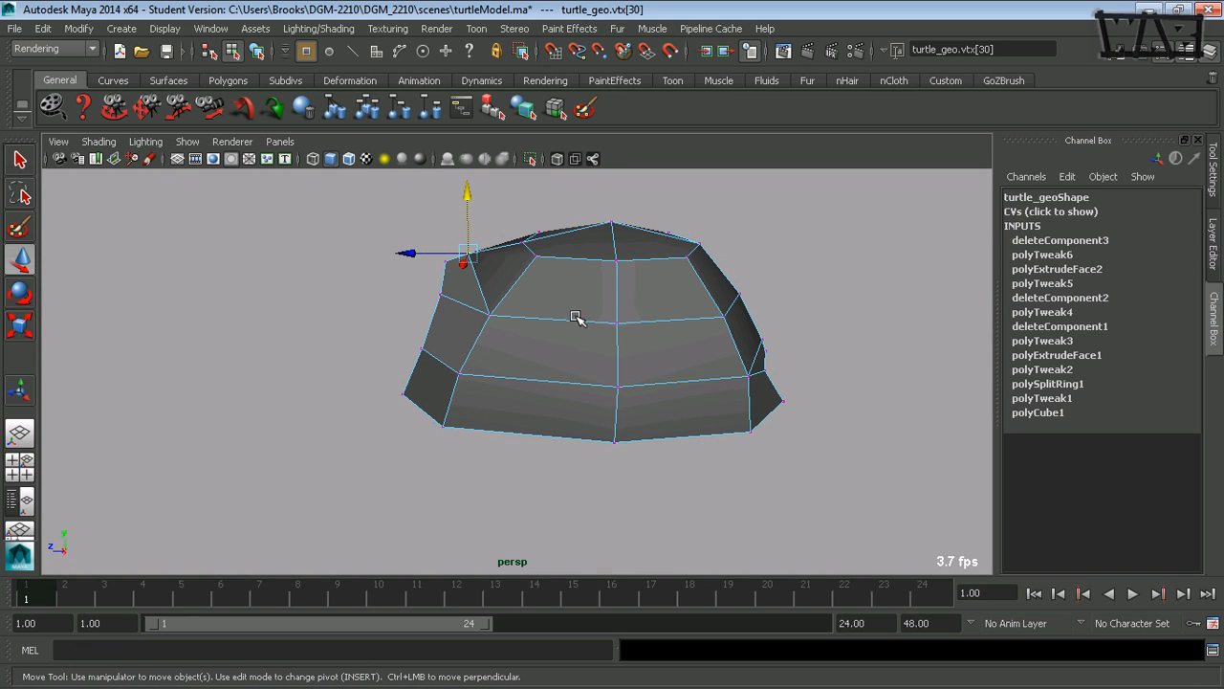
pyautogui.press('F8')
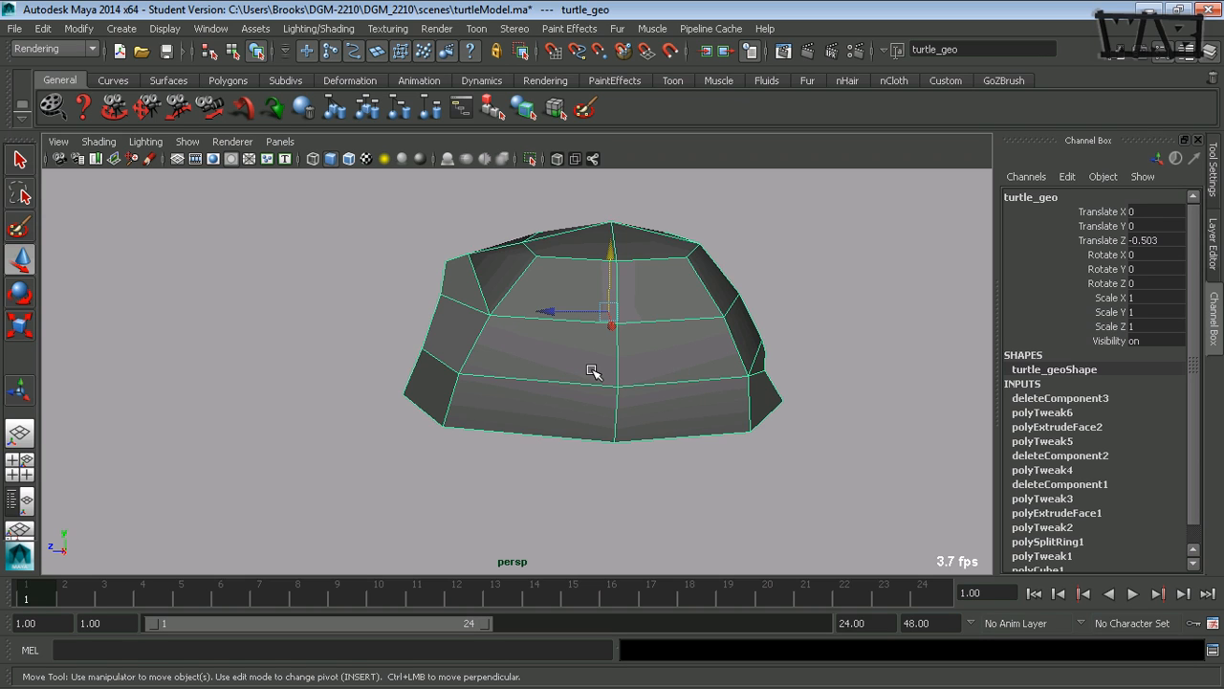
pyautogui.press('g')
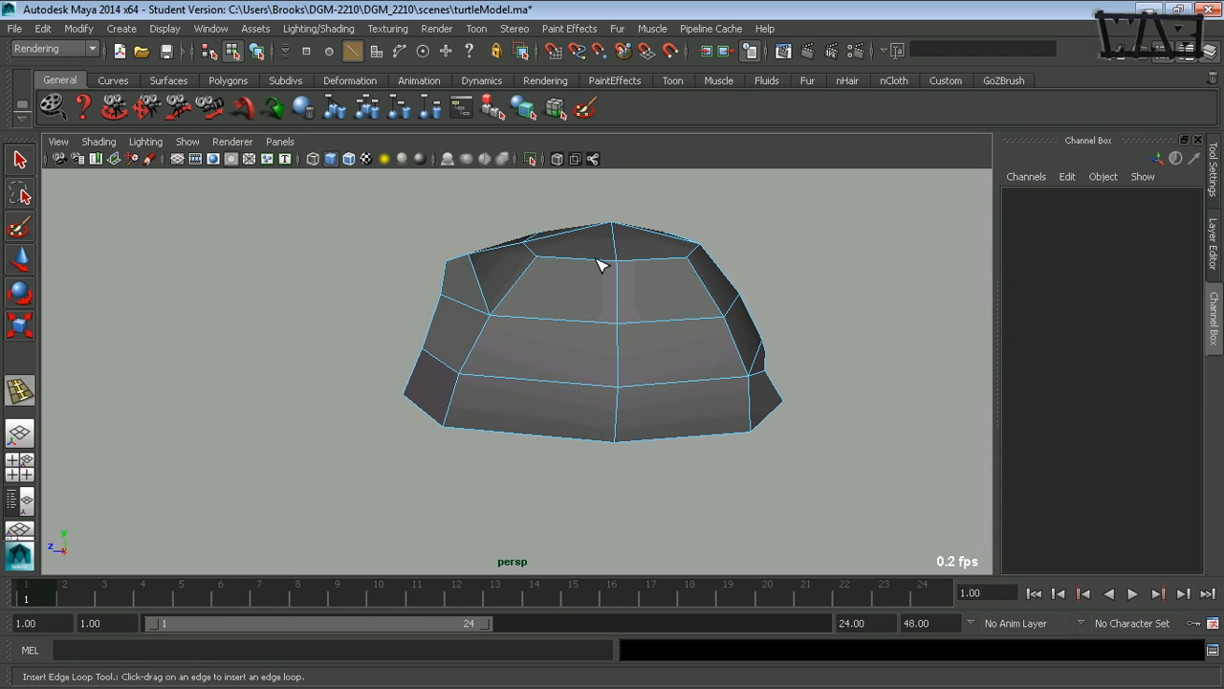
pyautogui.moveTo(601, 265); pyautogui.dragTo(582, 270)
# - Insert a matching edge loop over the shell between its central cross loop and the rear end
pyautogui.moveTo(619, 385)
pyautogui.keyDown('alt'); pyautogui.mouseDown()
pyautogui.moveTo(593, 385)
pyautogui.moveTo(603, 399)
pyautogui.mouseUp(); pyautogui.keyUp('alt')
pyautogui.keyDown('alt'); pyautogui.moveTo(633, 385); pyautogui.dragTo(547, 409, button='middle'); pyautogui.keyUp('alt')
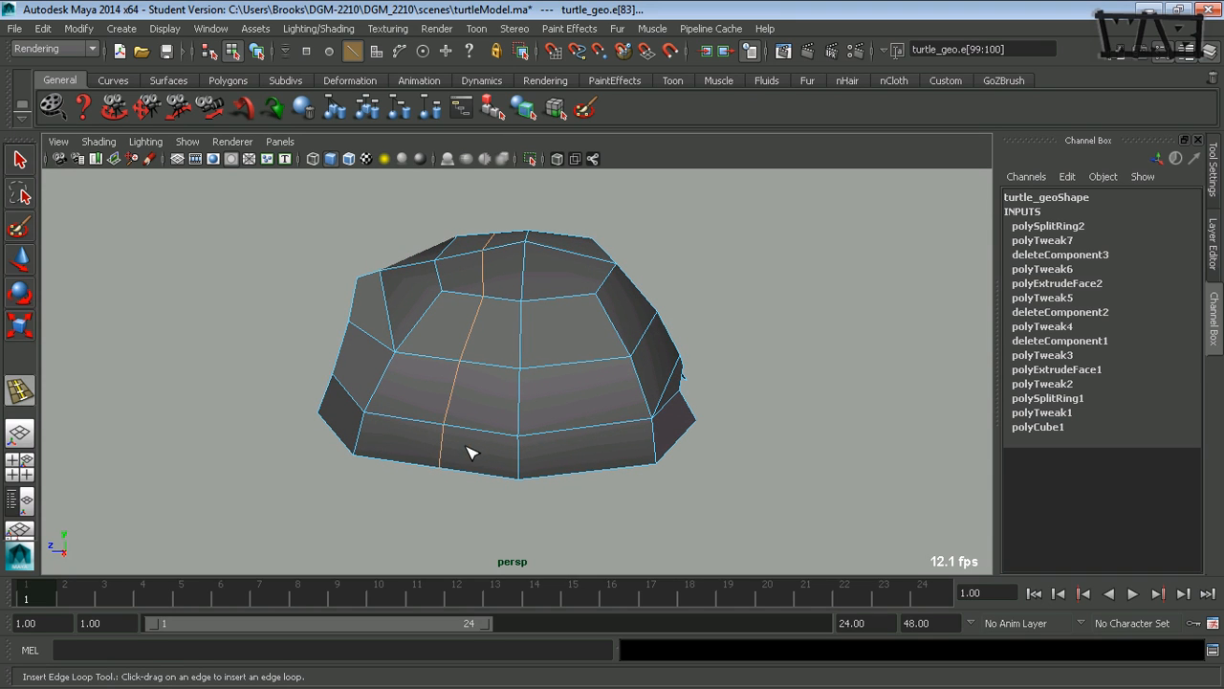
pyautogui.keyDown('alt'); pyautogui.moveTo(582, 410); pyautogui.dragTo(549, 418, button='middle'); pyautogui.keyUp('alt')
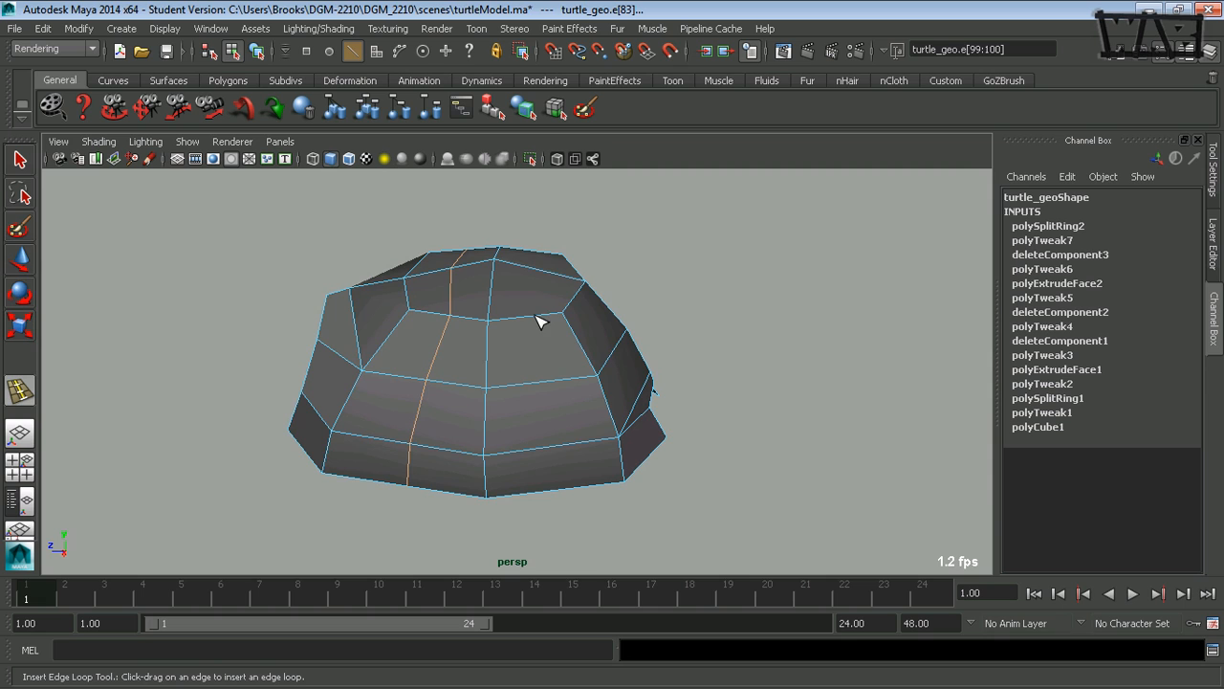
pyautogui.moveTo(534, 320); pyautogui.dragTo(529, 323)
# - Scale the new rear edge loop along X to round the shell's outline seen from above
pyautogui.keyDown('alt'); pyautogui.moveTo(522, 404); pyautogui.dragTo(427, 402); pyautogui.keyUp('alt')
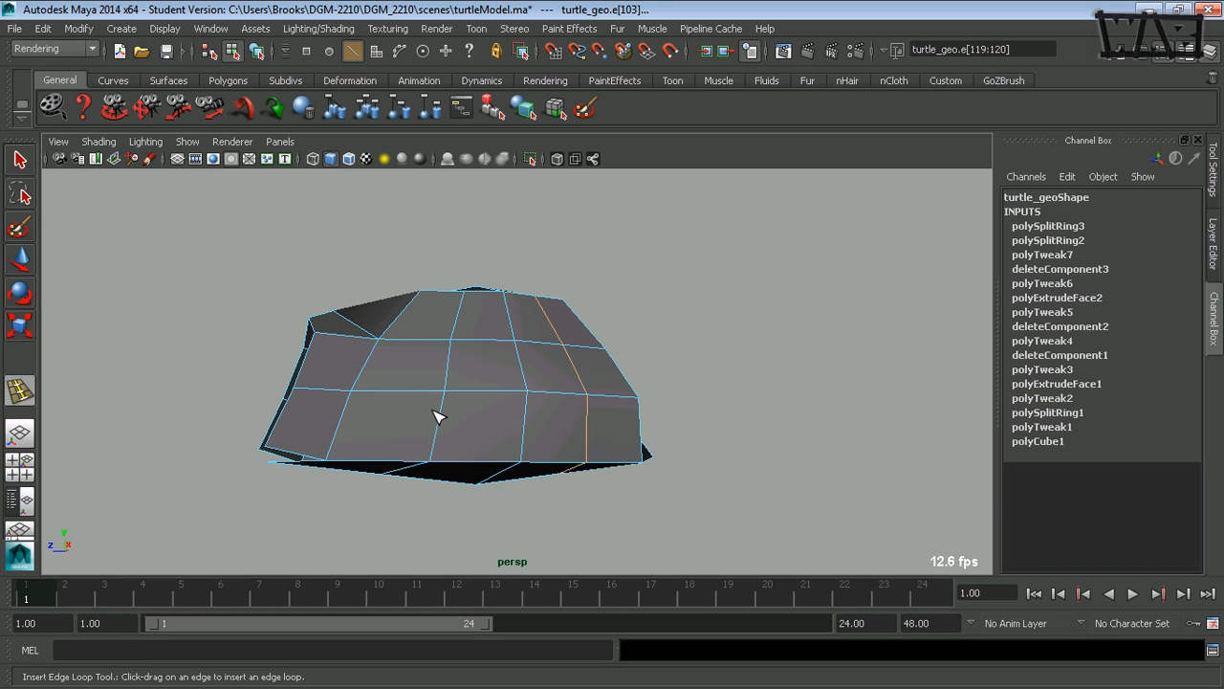
pyautogui.keyDown('alt'); pyautogui.moveTo(405, 398); pyautogui.dragTo(581, 399); pyautogui.keyUp('alt')
pyautogui.press('w')
pyautogui.press('r')
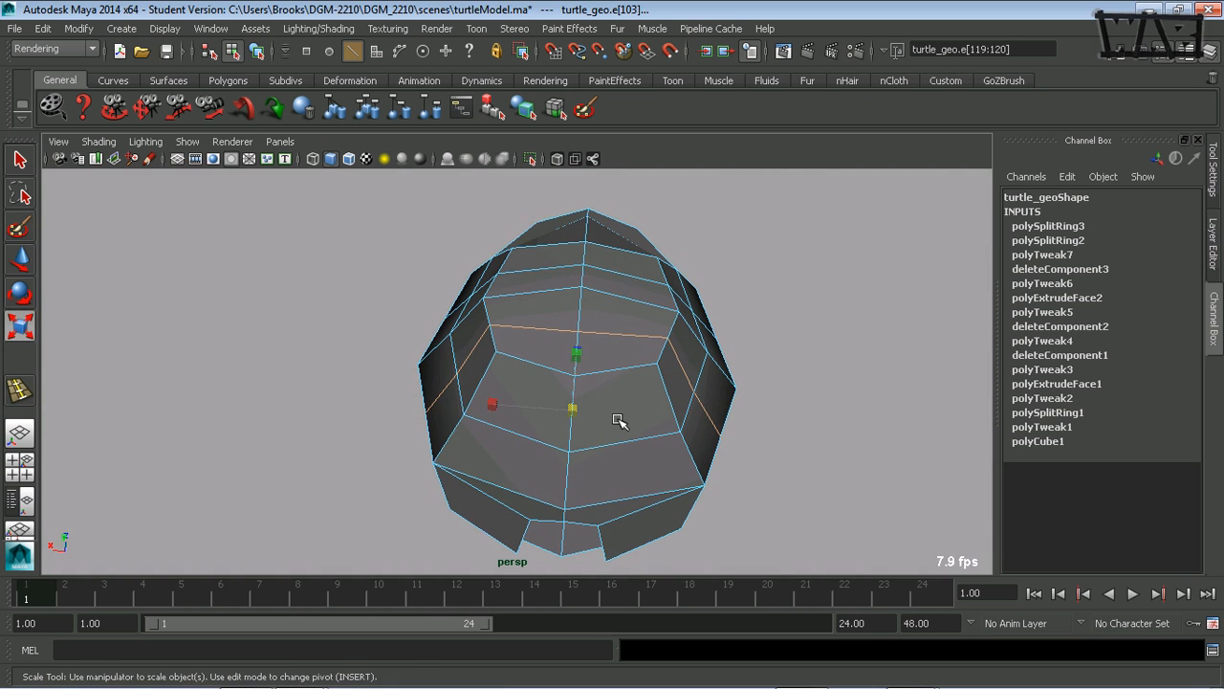
pyautogui.moveTo(497, 404); pyautogui.dragTo(499, 376)
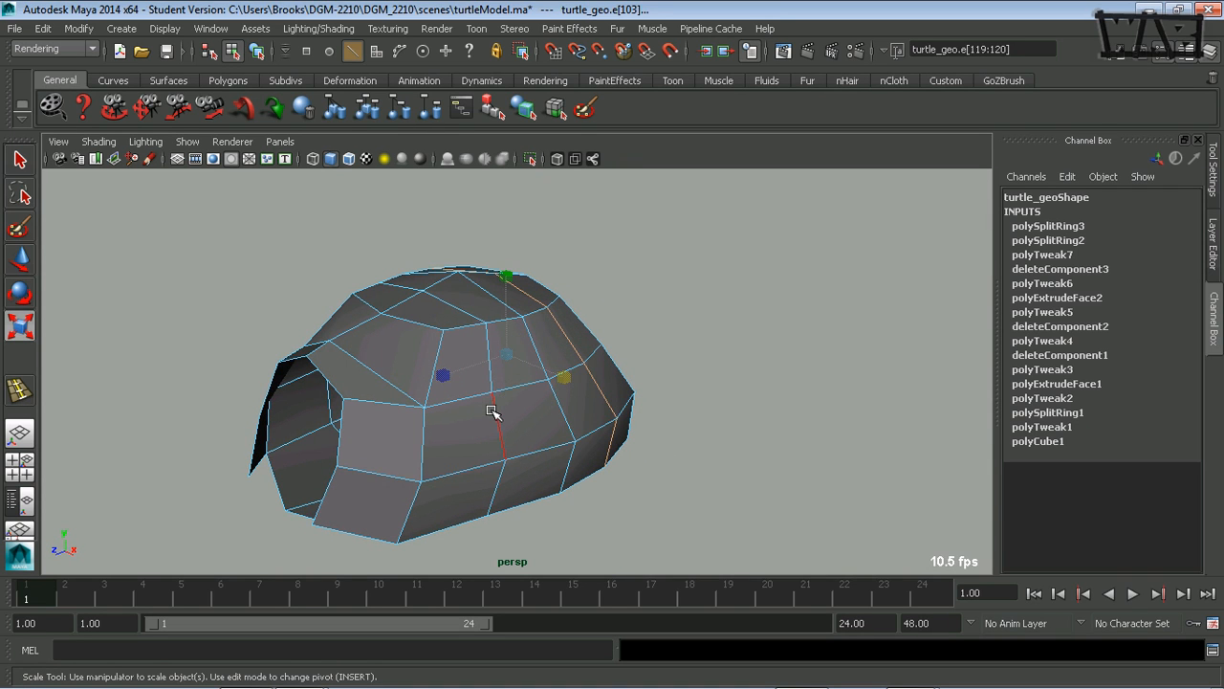
# - Select the whole front inserted edge loop and scale it in width and height to round the shell
pyautogui.doubleClick(491, 410)
pyautogui.keyDown('alt'); pyautogui.moveTo(475, 433); pyautogui.dragTo(522, 439); pyautogui.keyUp('alt')
pyautogui.keyDown('alt'); pyautogui.moveTo(660, 465); pyautogui.dragTo(466, 325); pyautogui.keyUp('alt')
pyautogui.keyDown('alt'); pyautogui.moveTo(466, 328); pyautogui.dragTo(500, 360); pyautogui.keyUp('alt')
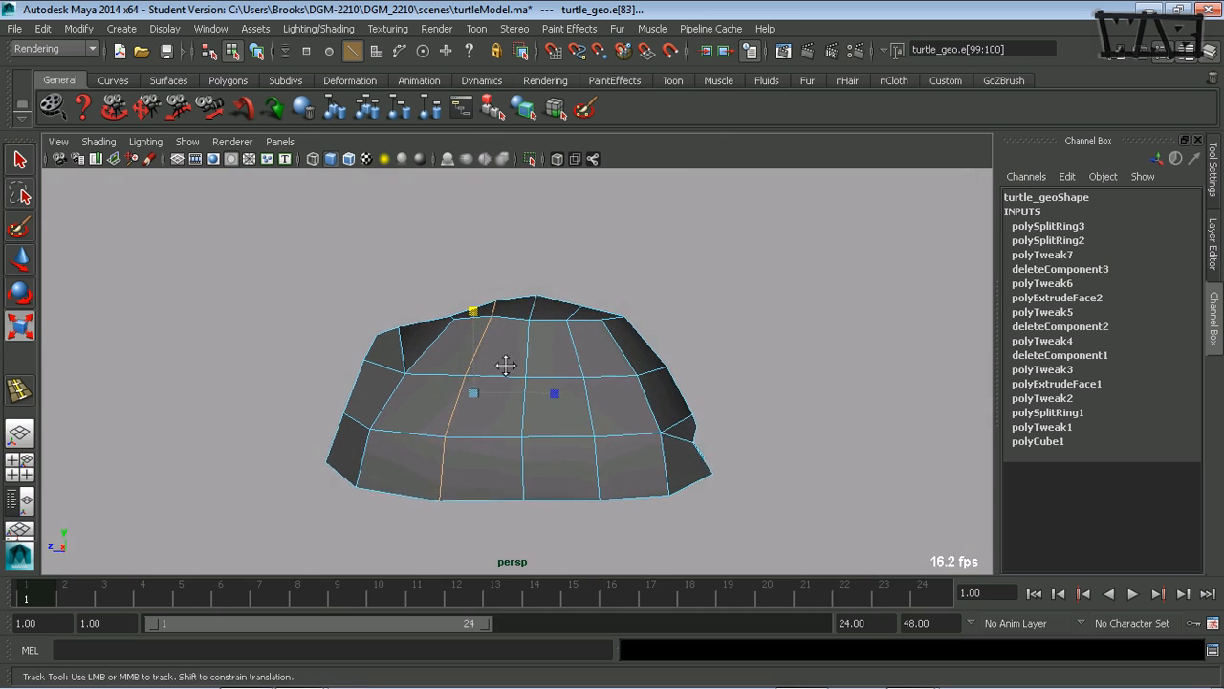
pyautogui.keyDown('alt'); pyautogui.moveTo(500, 361); pyautogui.dragTo(463, 368, button='middle'); pyautogui.keyUp('alt')
pyautogui.keyDown('alt'); pyautogui.moveTo(486, 366); pyautogui.dragTo(490, 383); pyautogui.keyUp('alt')
# - Scale the rear inserted edge loop vertically to even out the curve of the shell's profile
pyautogui.click(533, 319)
pyautogui.keyDown('alt'); pyautogui.moveTo(532, 319); pyautogui.dragTo(542, 396); pyautogui.keyUp('alt')
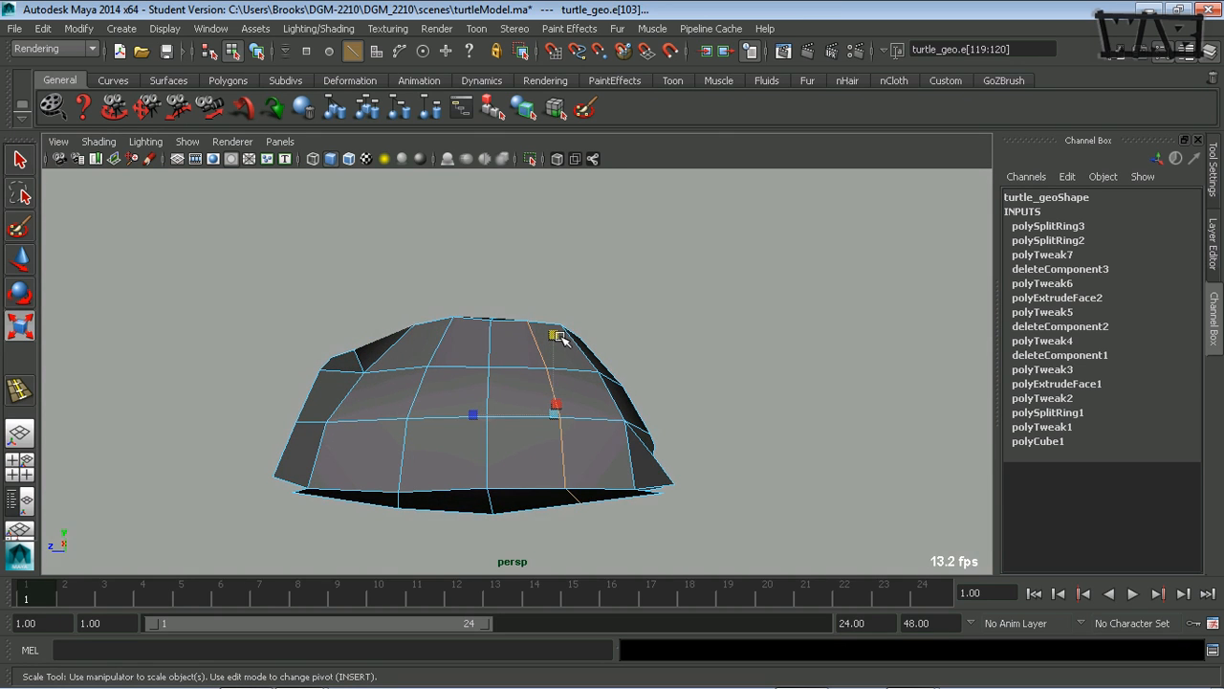
pyautogui.moveTo(559, 337); pyautogui.dragTo(676, 525)
pyautogui.keyDown('alt'); pyautogui.moveTo(605, 386); pyautogui.dragTo(627, 416, button='middle'); pyautogui.keyUp('alt')
pyautogui.keyDown('alt'); pyautogui.moveTo(627, 416); pyautogui.dragTo(533, 418); pyautogui.keyUp('alt')
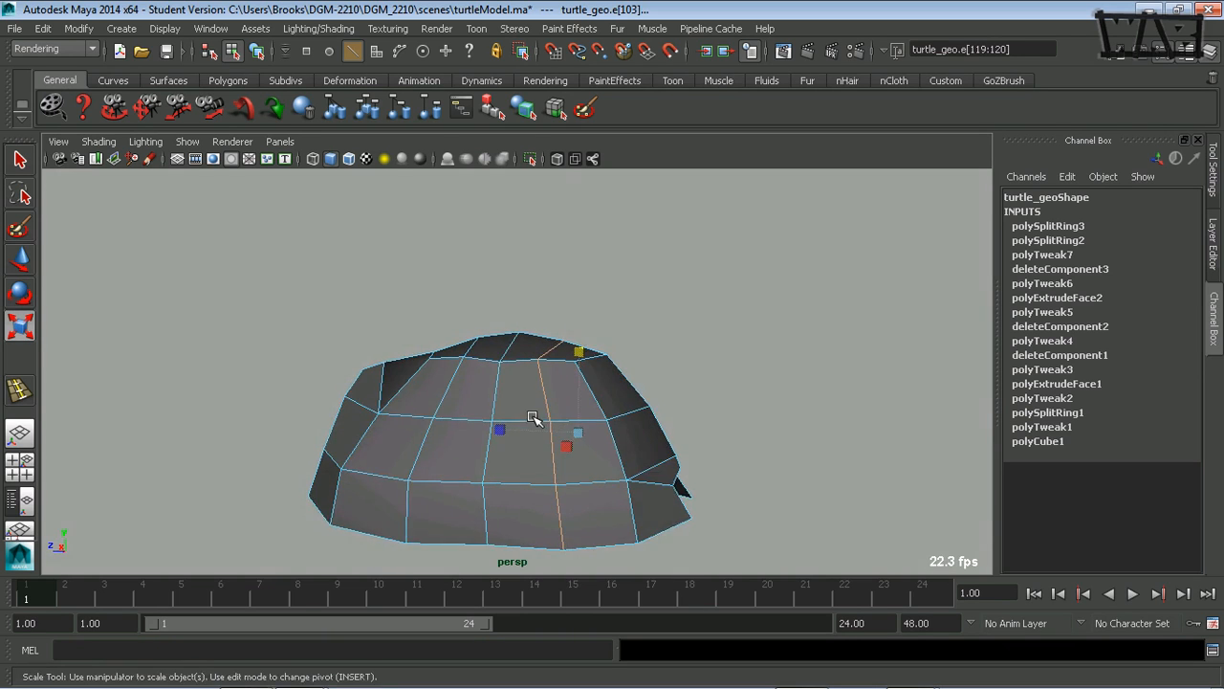
pyautogui.keyDown('alt'); pyautogui.moveTo(533, 418); pyautogui.dragTo(652, 413, button='right'); pyautogui.keyUp('alt')
pyautogui.keyDown('alt'); pyautogui.moveTo(542, 451); pyautogui.dragTo(498, 331); pyautogui.keyUp('alt')
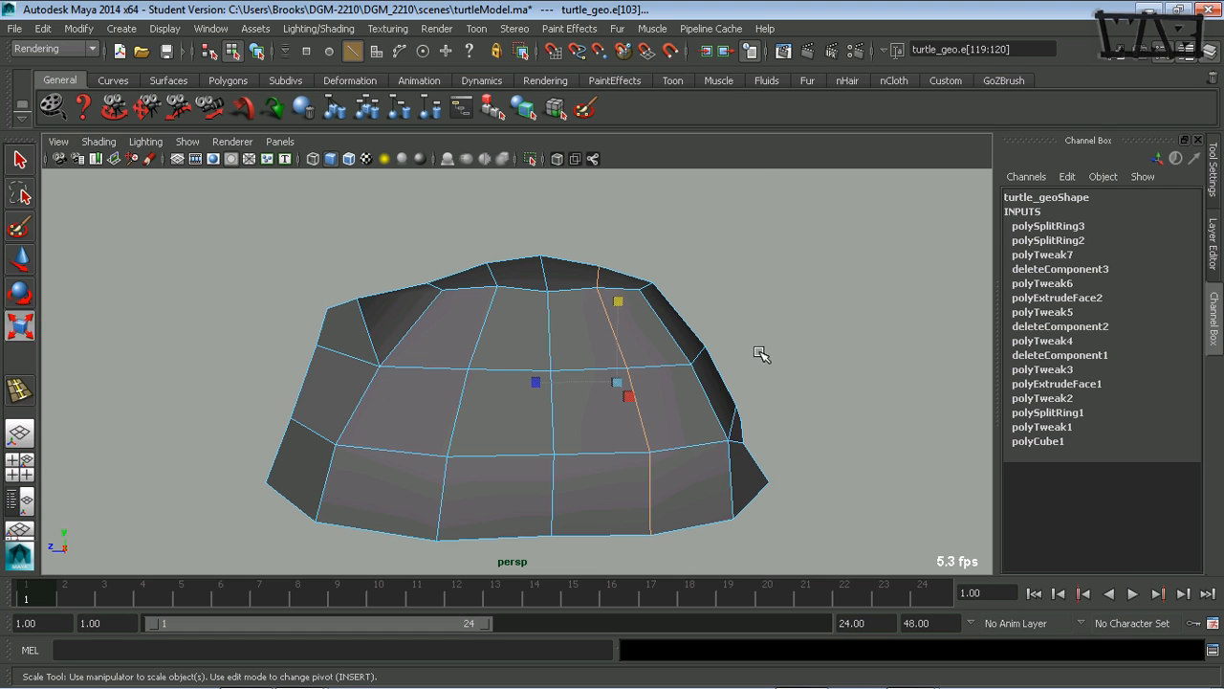
# - Scale the four outer vertices of the two inserted loops on the shell's top inward to about 0.95 along X
pyautogui.keyDown('alt'); pyautogui.moveTo(550, 374); pyautogui.dragTo(596, 358, button='right'); pyautogui.keyUp('alt')
pyautogui.keyDown('alt'); pyautogui.moveTo(596, 358); pyautogui.dragTo(568, 386, button='middle'); pyautogui.keyUp('alt')
pyautogui.keyDown('alt'); pyautogui.moveTo(568, 386); pyautogui.dragTo(654, 395, button='right'); pyautogui.keyUp('alt')
pyautogui.keyDown('alt'); pyautogui.moveTo(499, 378); pyautogui.dragTo(647, 407); pyautogui.keyUp('alt')
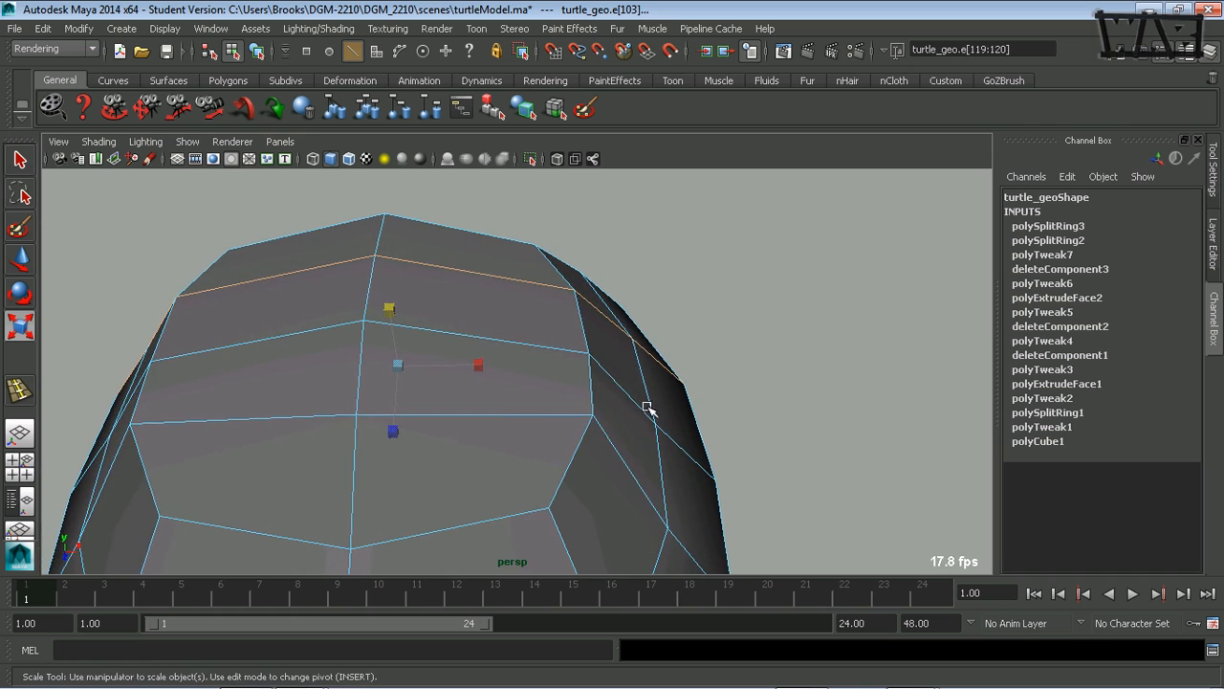
pyautogui.click(543, 297)
pyautogui.click(574, 291)
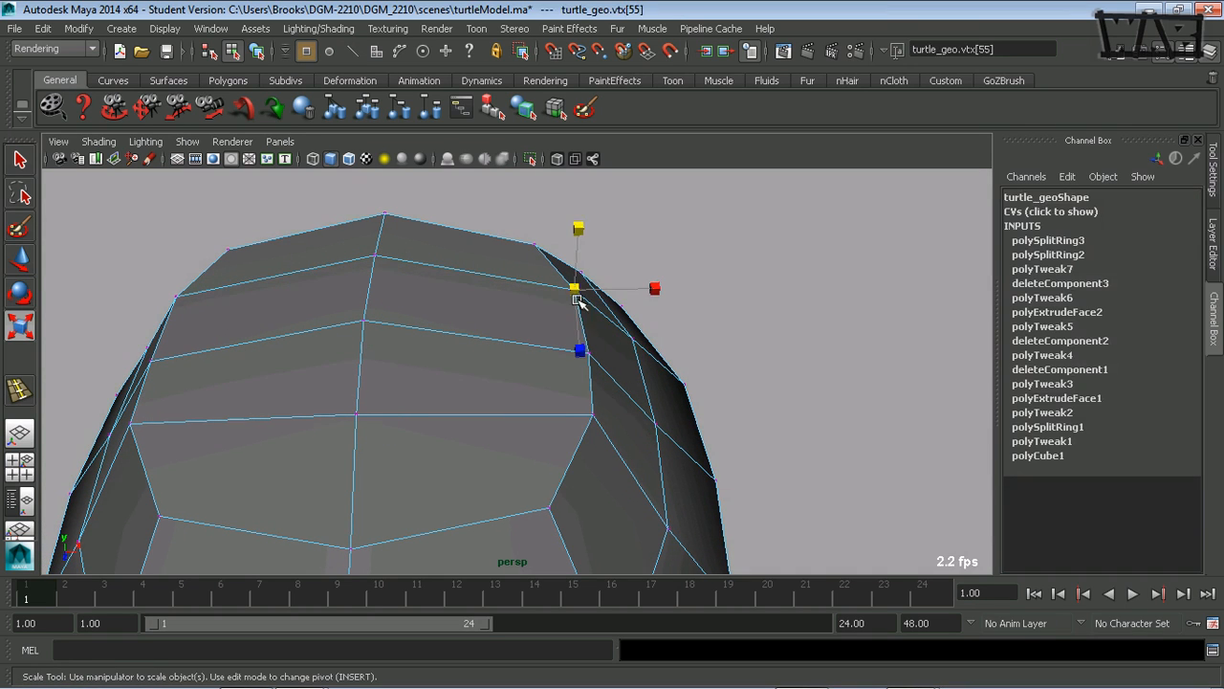
pyautogui.keyDown('shift'); pyautogui.click(591, 413); pyautogui.keyUp('shift')
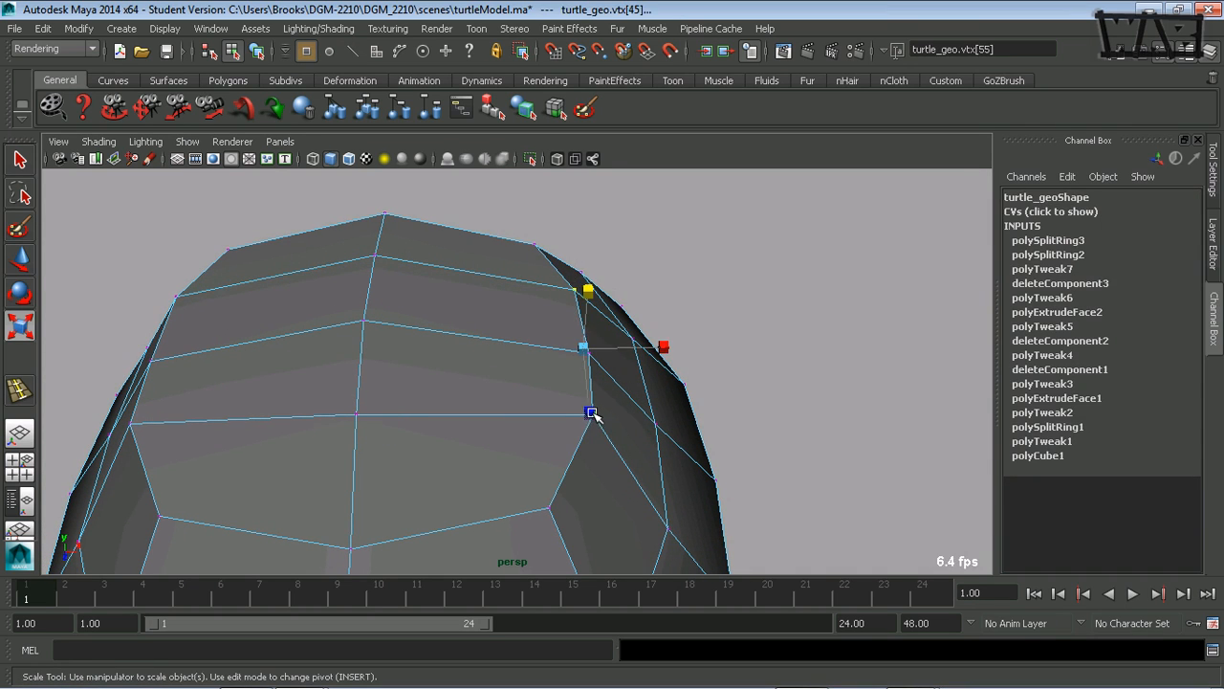
pyautogui.keyDown('shift'); pyautogui.click(131, 423); pyautogui.keyUp('shift')
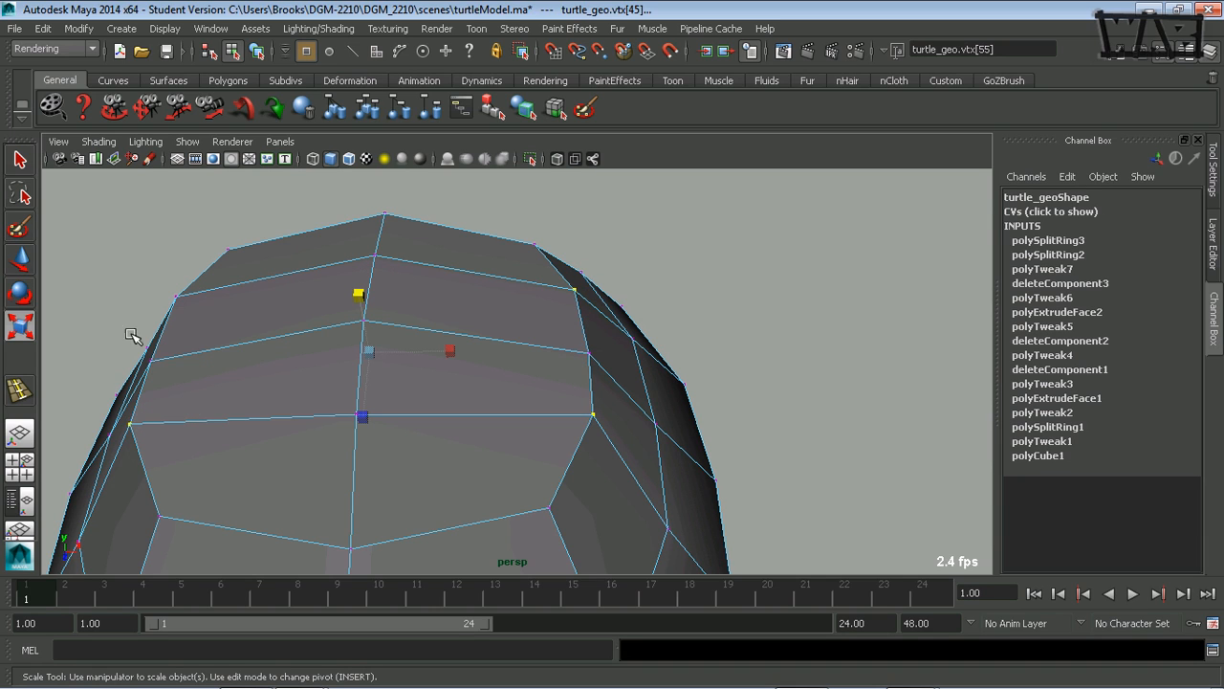
pyautogui.keyDown('shift'); pyautogui.click(178, 296); pyautogui.keyUp('shift')
pyautogui.moveTo(447, 350); pyautogui.dragTo(442, 347)
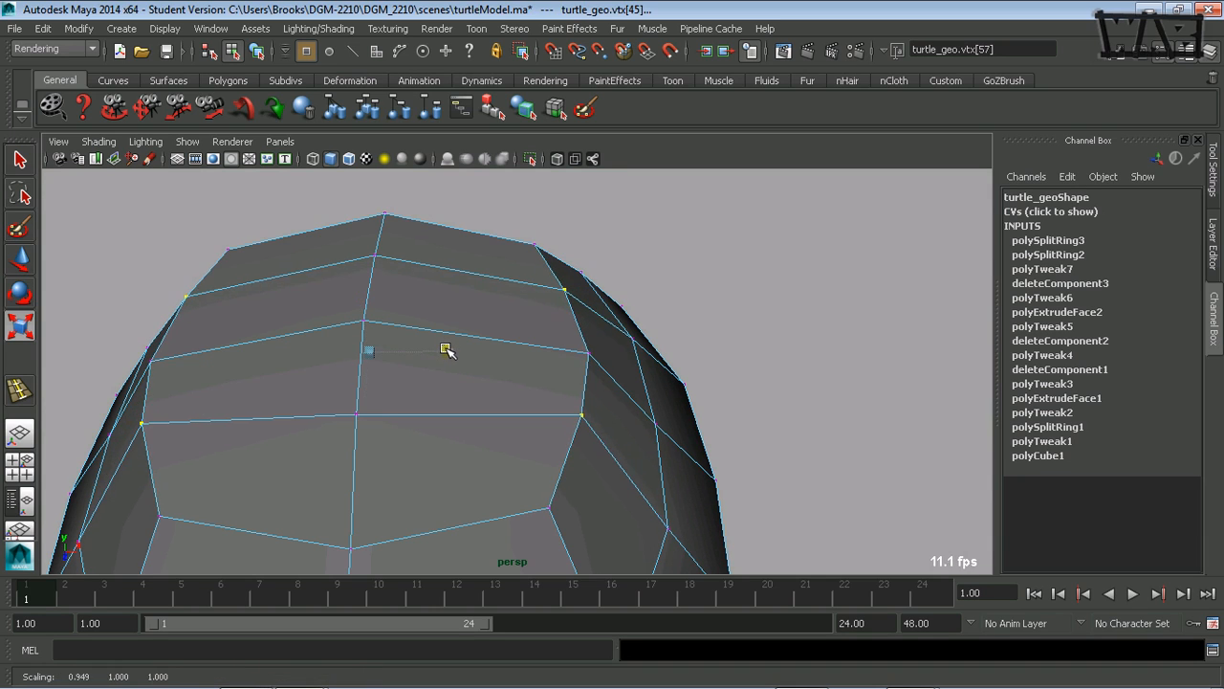
# - Move the four selected shell-top vertices vertically to about Y 0.70 cm and check the shape from the side
pyautogui.keyDown('alt'); pyautogui.moveTo(543, 476); pyautogui.dragTo(546, 525); pyautogui.keyUp('alt')
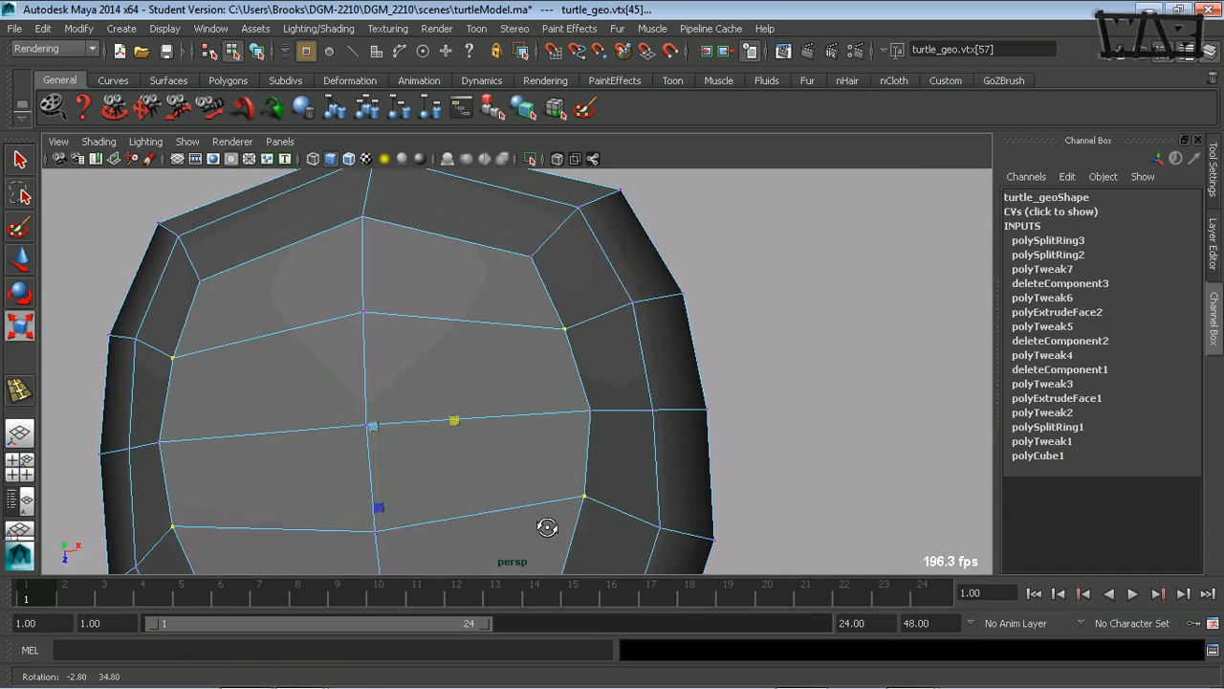
pyautogui.keyDown('alt'); pyautogui.moveTo(595, 473); pyautogui.dragTo(486, 372); pyautogui.keyUp('alt')
pyautogui.press('w')
pyautogui.click(551, 252)
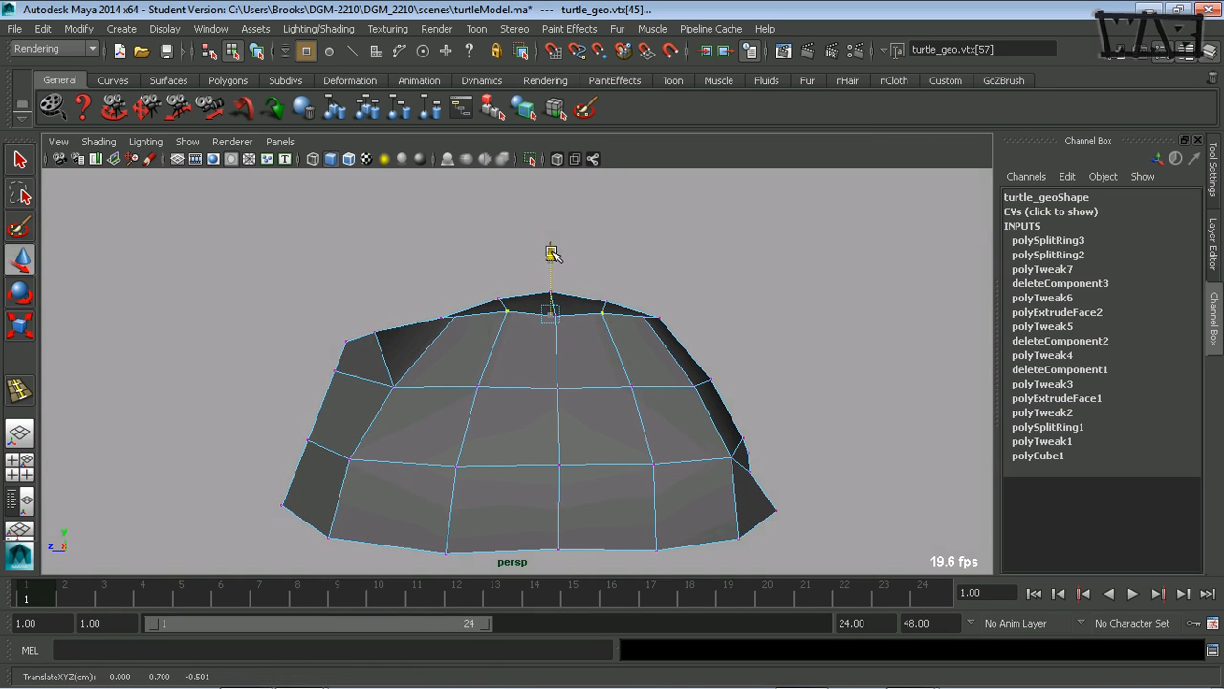
pyautogui.keyDown('alt'); pyautogui.moveTo(571, 335); pyautogui.dragTo(714, 358); pyautogui.keyUp('alt')
pyautogui.keyDown('alt'); pyautogui.moveTo(654, 561); pyautogui.dragTo(450, 484); pyautogui.keyUp('alt')
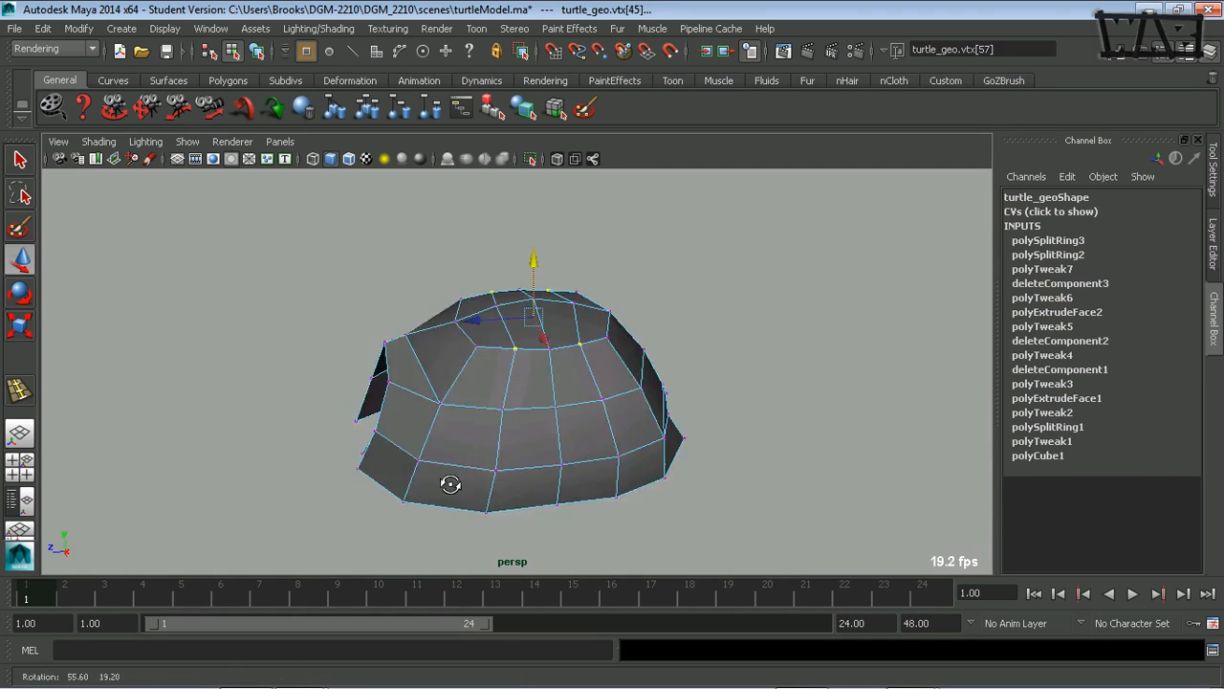
pyautogui.keyDown('alt'); pyautogui.moveTo(584, 473); pyautogui.dragTo(512, 407); pyautogui.keyUp('alt')
# - Preview the shell with scene lighting from several angles and return the viewport to default shading
pyautogui.press('7')
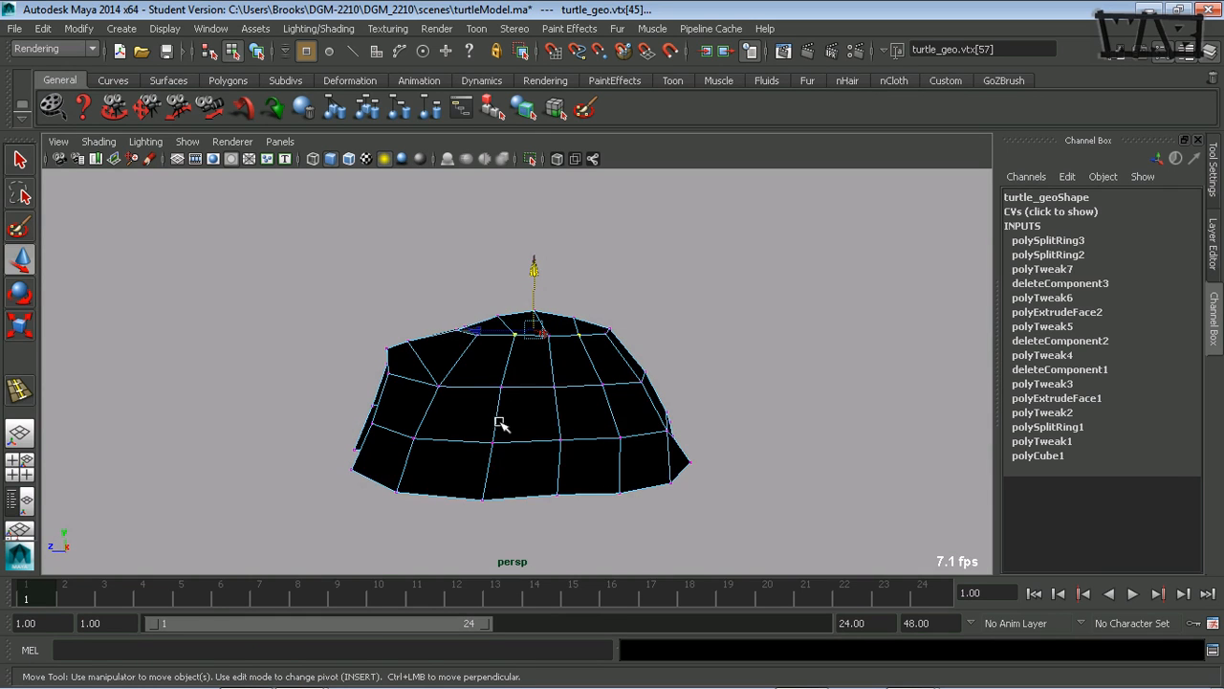
pyautogui.click(622, 268)
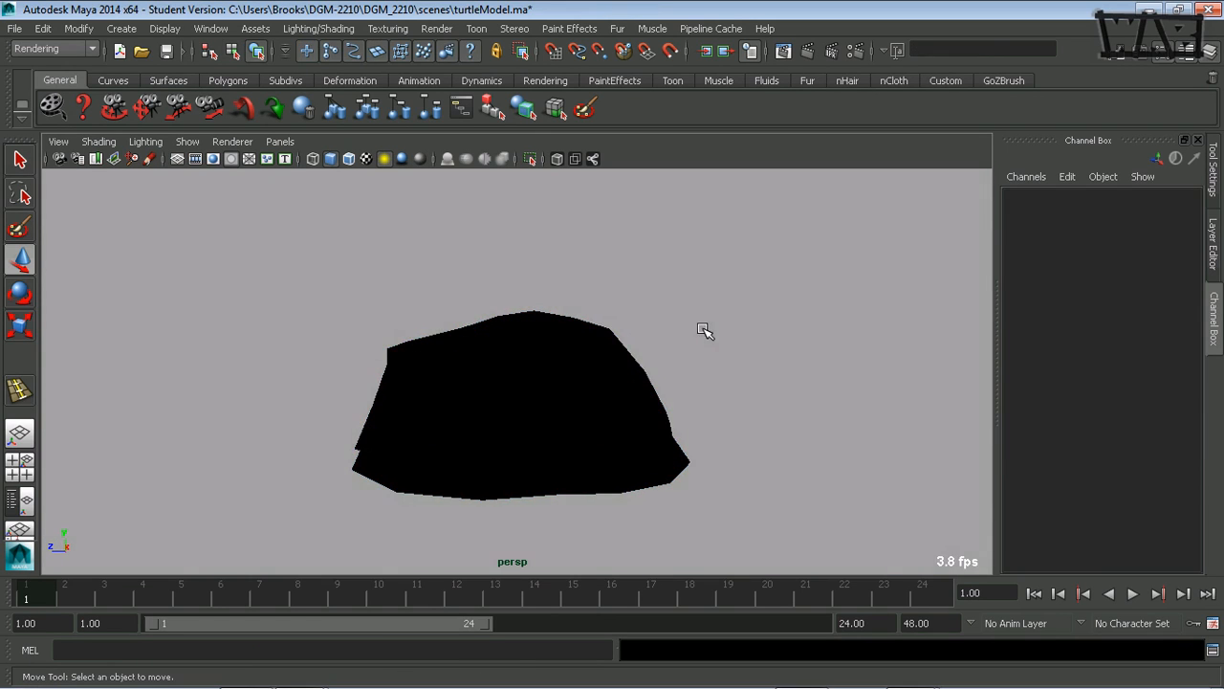
pyautogui.keyDown('alt'); pyautogui.moveTo(723, 377); pyautogui.dragTo(724, 423); pyautogui.keyUp('alt')
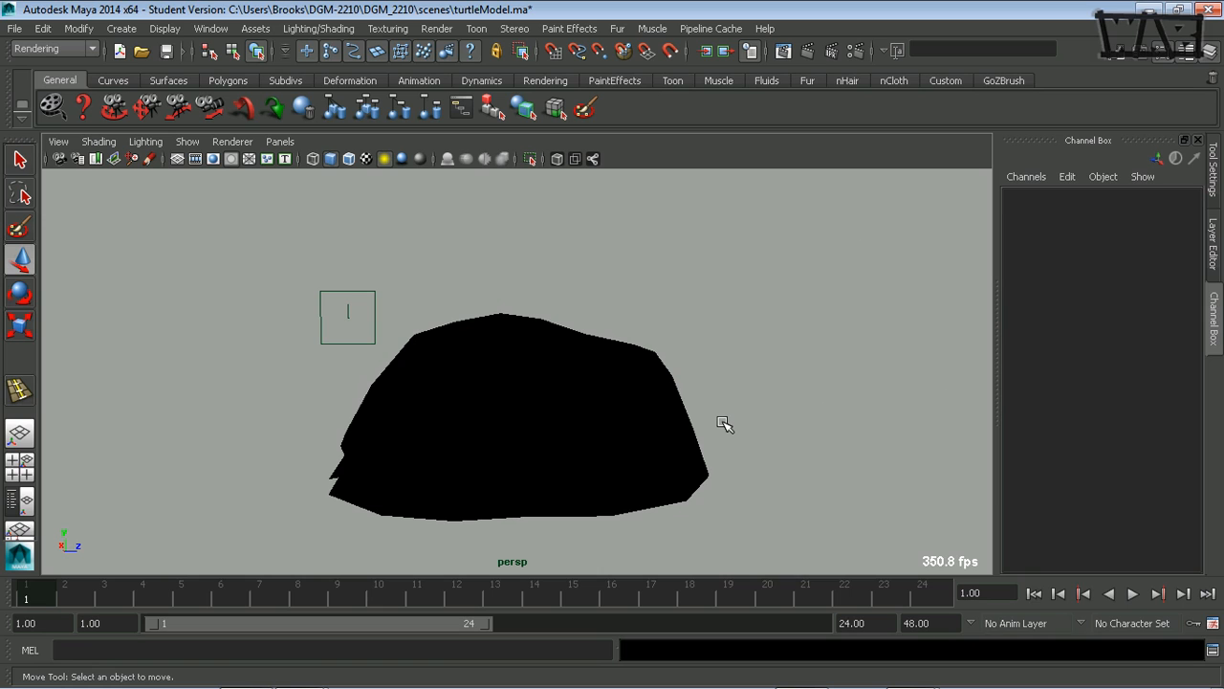
pyautogui.keyDown('alt'); pyautogui.moveTo(718, 399); pyautogui.dragTo(816, 404); pyautogui.keyUp('alt')
pyautogui.keyDown('alt'); pyautogui.moveTo(816, 404); pyautogui.dragTo(523, 435, button='right'); pyautogui.keyUp('alt')
pyautogui.keyDown('alt'); pyautogui.moveTo(523, 436); pyautogui.dragTo(584, 460); pyautogui.keyUp('alt')
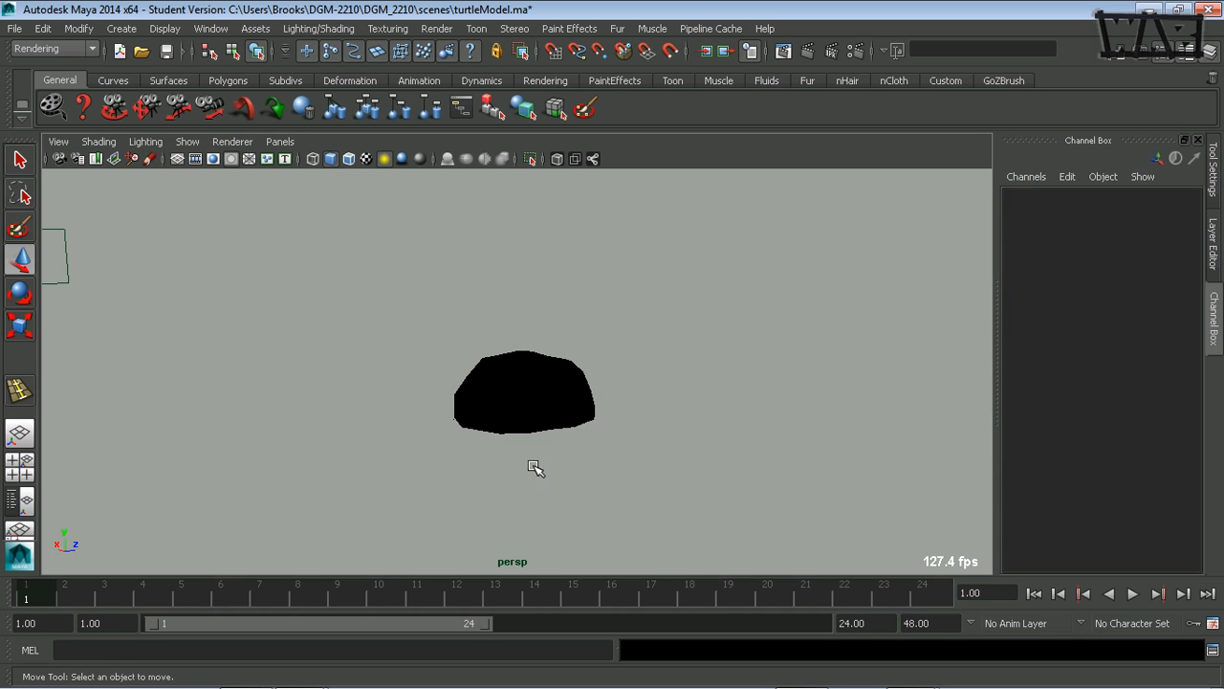
pyautogui.press('5')
# - Extrude the two adjacent bottom-row faces near the front of the shell's side and scale them inward as an inset
pyautogui.moveTo(539, 470)
pyautogui.keyDown('alt'); pyautogui.mouseDown()
pyautogui.moveTo(583, 479)
pyautogui.moveTo(475, 483)
pyautogui.moveTo(669, 476)
pyautogui.moveTo(549, 482)
pyautogui.mouseUp(); pyautogui.keyUp('alt')
pyautogui.click(540, 463)
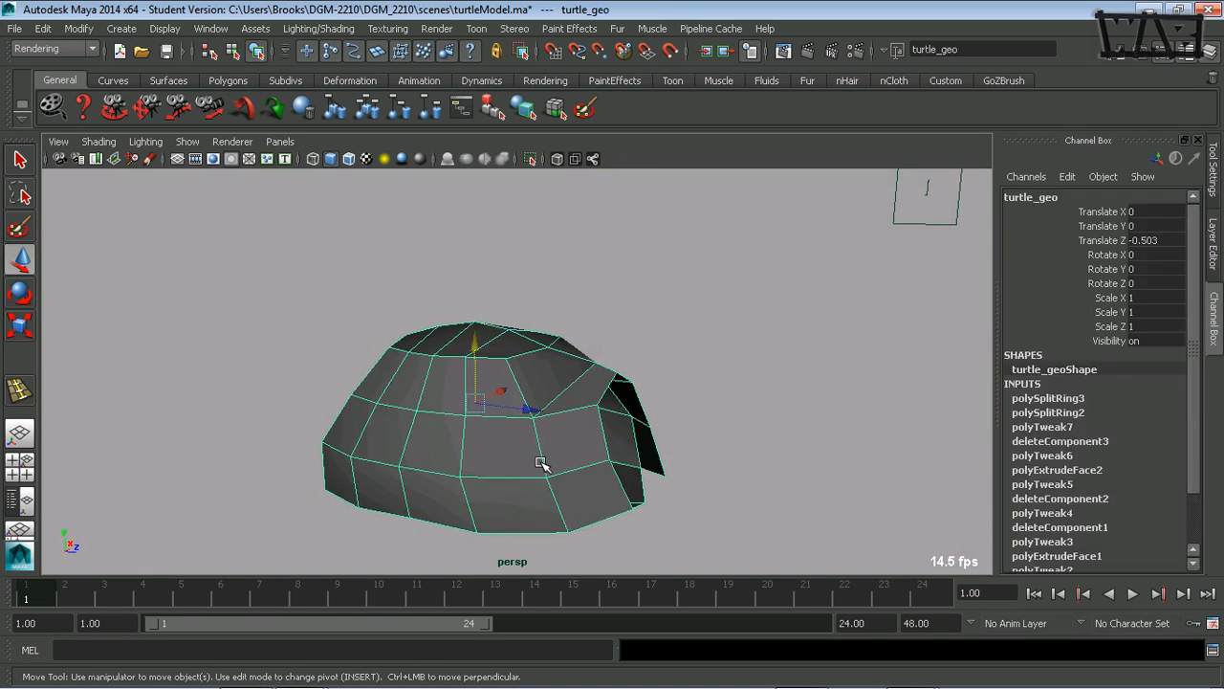
pyautogui.keyDown('alt'); pyautogui.moveTo(478, 447); pyautogui.dragTo(453, 350); pyautogui.keyUp('alt')
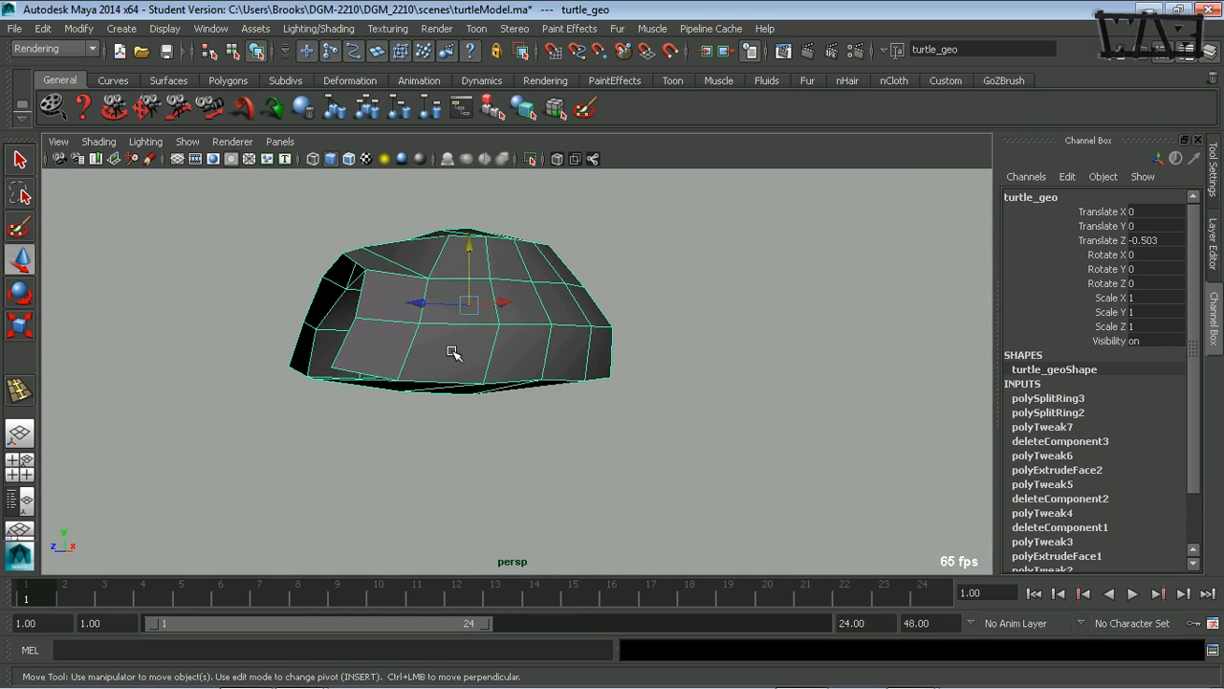
pyautogui.press('F11')
pyautogui.click(466, 354)
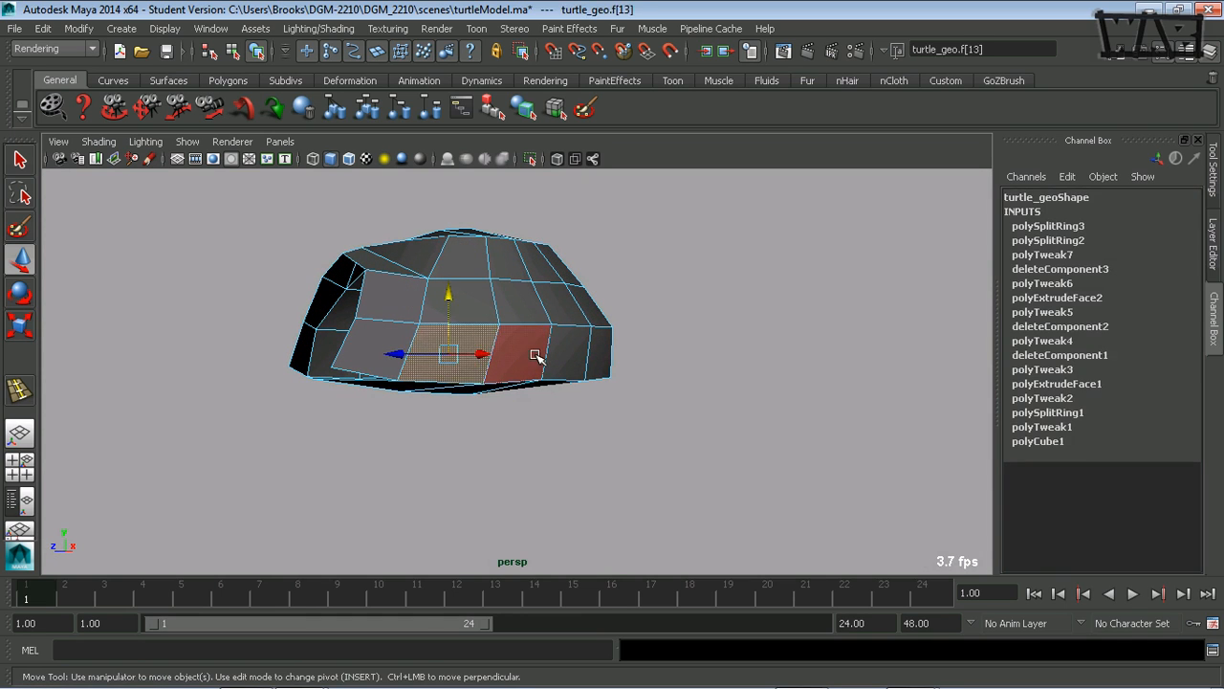
pyautogui.keyDown('alt'); pyautogui.moveTo(519, 443); pyautogui.dragTo(430, 453); pyautogui.keyUp('alt')
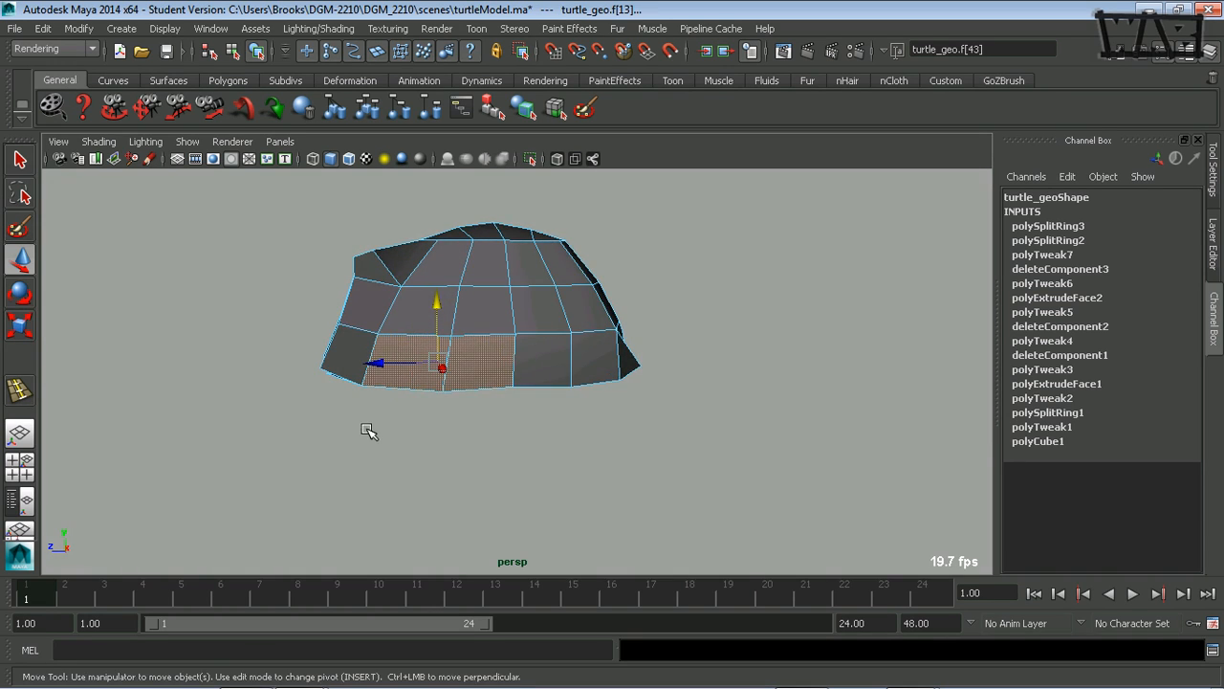
pyautogui.keyDown('alt'); pyautogui.moveTo(369, 430); pyautogui.dragTo(557, 418, button='right'); pyautogui.keyUp('alt')
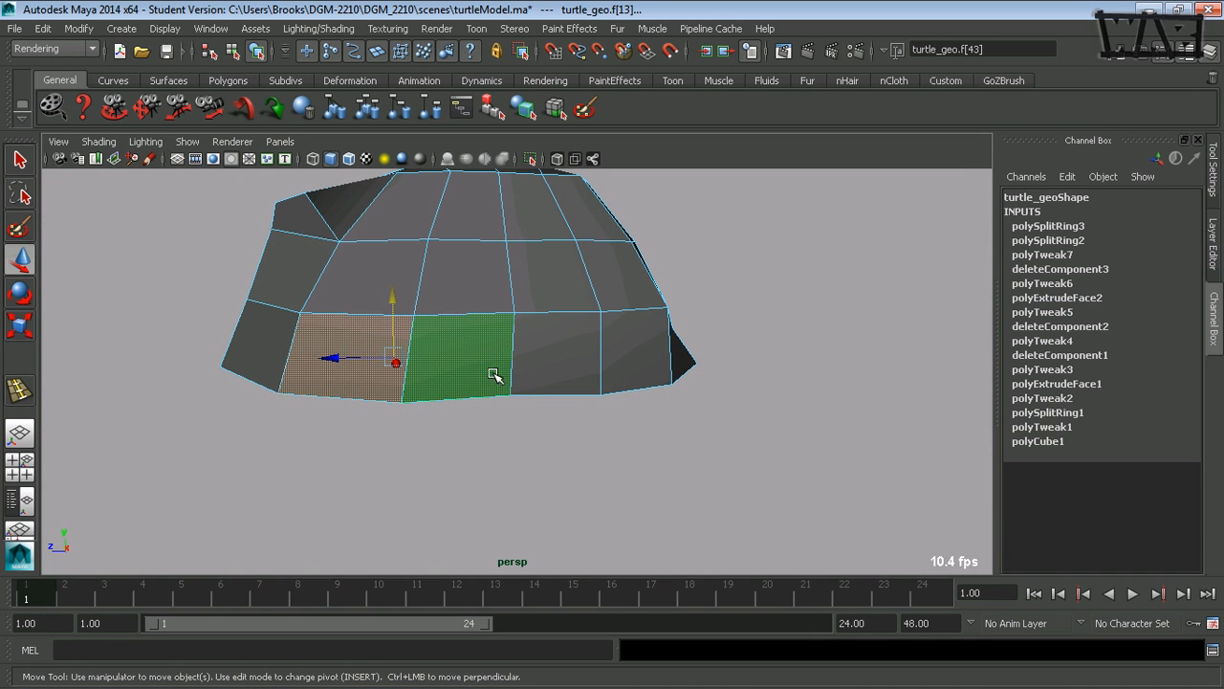
pyautogui.hotkey('ctrl', 'e')
pyautogui.press('r')
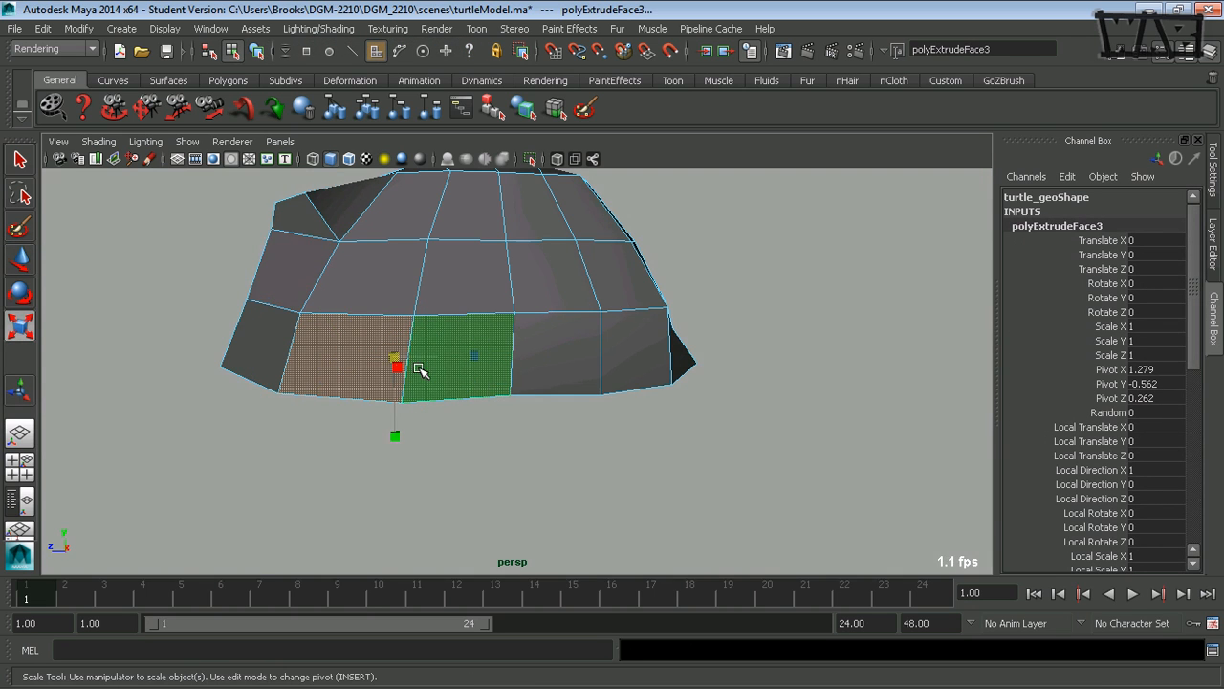
pyautogui.keyDown('alt'); pyautogui.moveTo(420, 370); pyautogui.dragTo(513, 385); pyautogui.keyUp('alt')
# - In the front view, move the extruded side faces up and outward to about X 1.44, Y -0.53 cm, following the reference drawing's leg joint
pyautogui.press('w')
pyautogui.press('space')
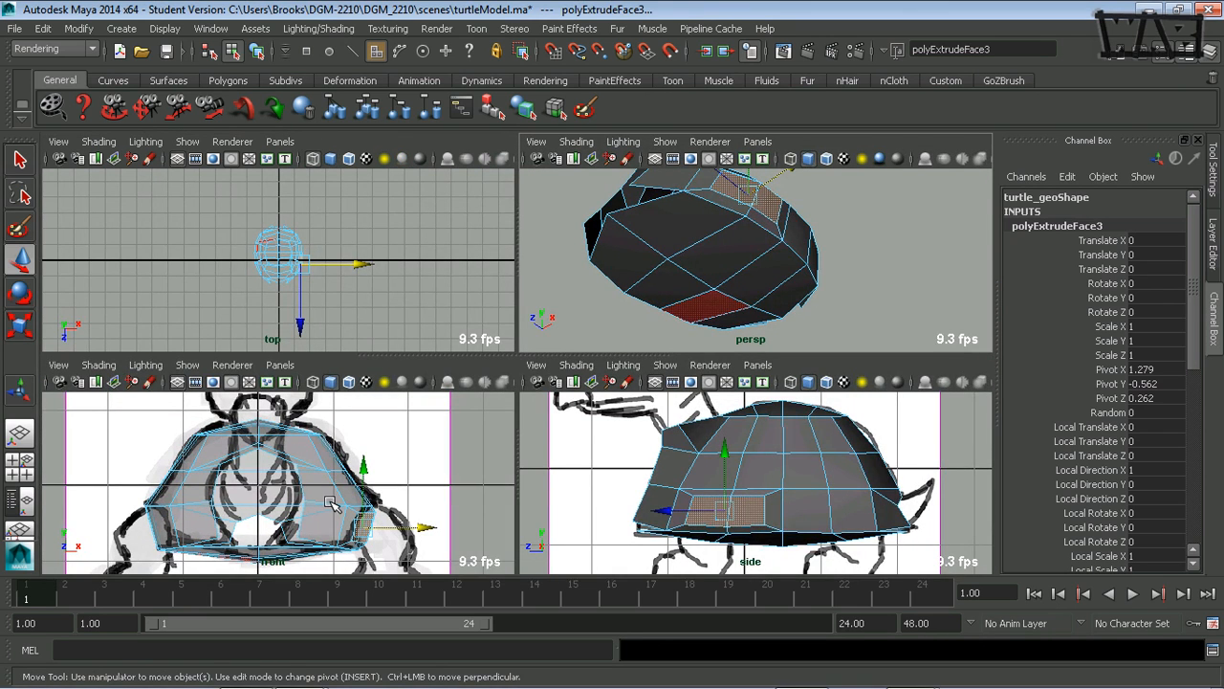
pyautogui.press('space')
pyautogui.keyDown('alt'); pyautogui.moveTo(498, 457); pyautogui.dragTo(418, 399, button='middle'); pyautogui.keyUp('alt')
pyautogui.keyDown('alt'); pyautogui.moveTo(413, 397); pyautogui.dragTo(749, 419, button='right'); pyautogui.keyUp('alt')
pyautogui.keyDown('alt'); pyautogui.moveTo(749, 418); pyautogui.dragTo(660, 359, button='middle'); pyautogui.keyUp('alt')
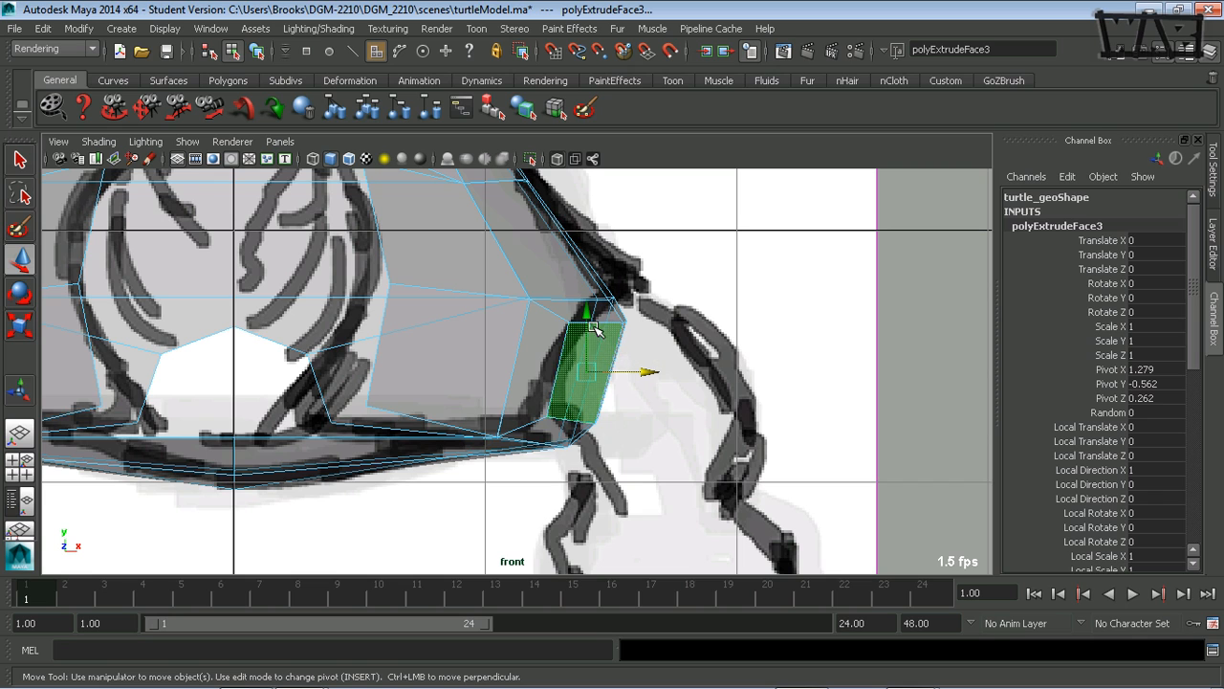
pyautogui.moveTo(588, 313); pyautogui.dragTo(588, 304)
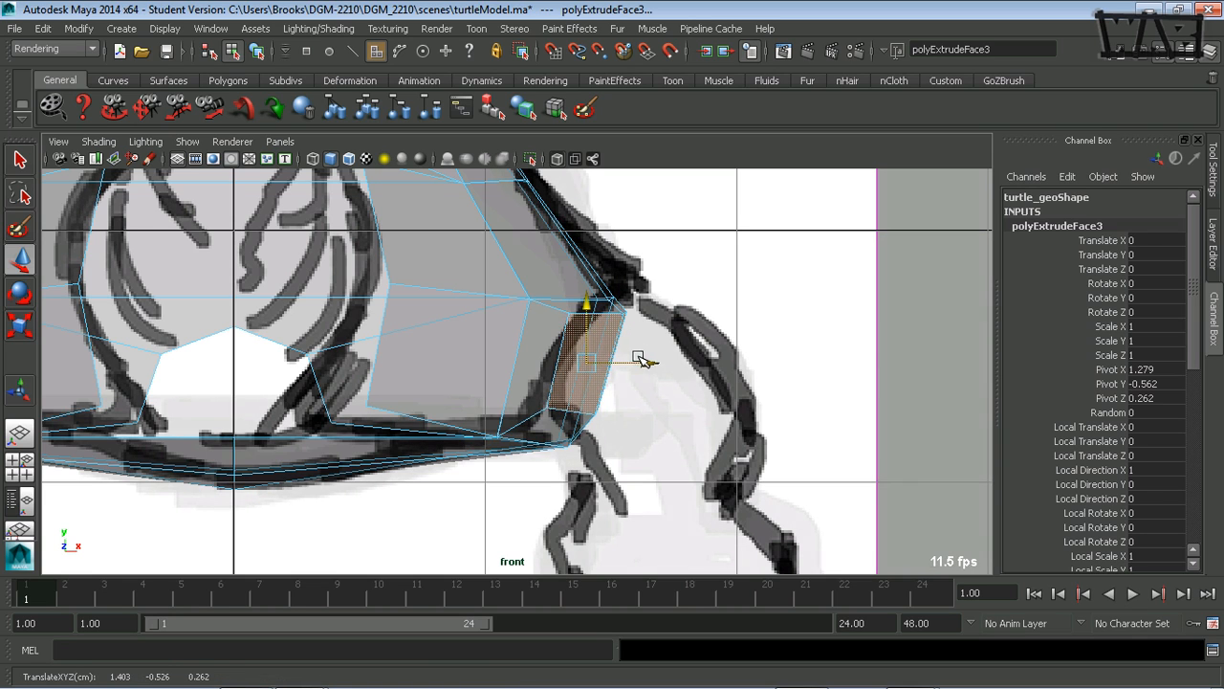
pyautogui.moveTo(639, 359); pyautogui.dragTo(648, 360)
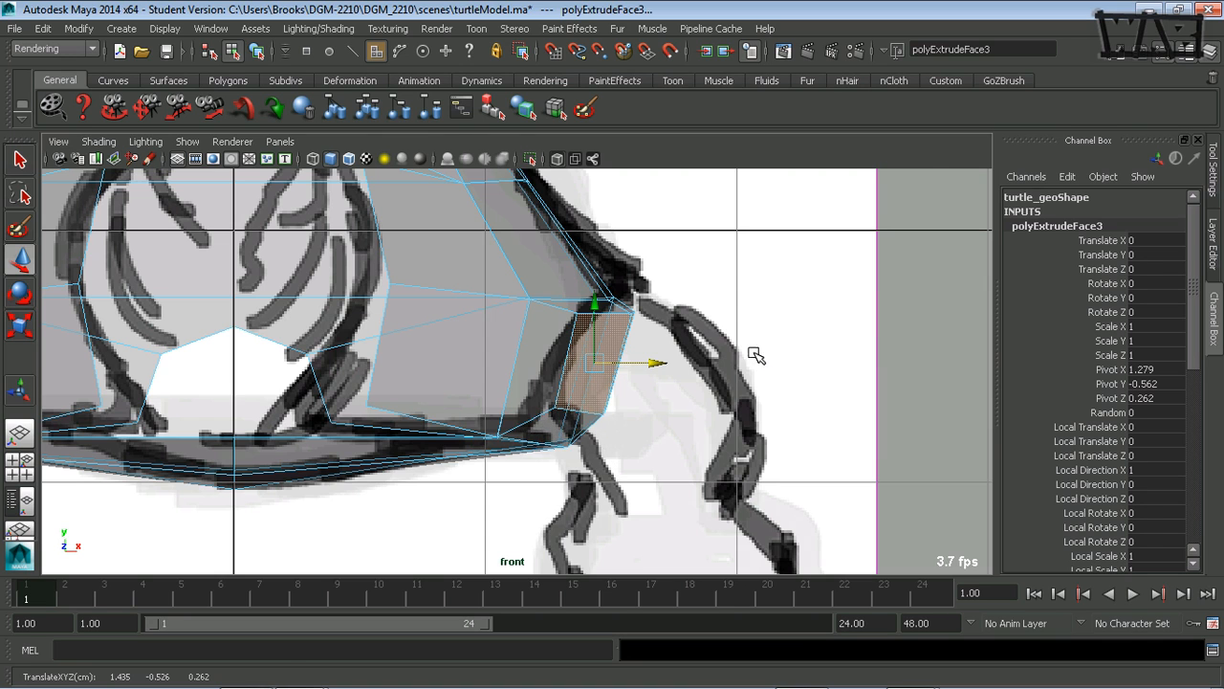
# - Delete the two inset faces in the perspective view to open the front leg hole in the shell's side
pyautogui.press('space')
pyautogui.press('space')
pyautogui.keyDown('alt'); pyautogui.moveTo(569, 299); pyautogui.dragTo(332, 379); pyautogui.keyUp('alt')
pyautogui.keyDown('shift'); pyautogui.click(380, 372); pyautogui.keyUp('shift')
pyautogui.keyDown('shift'); pyautogui.click(439, 365); pyautogui.keyUp('shift')
pyautogui.press('Delete')
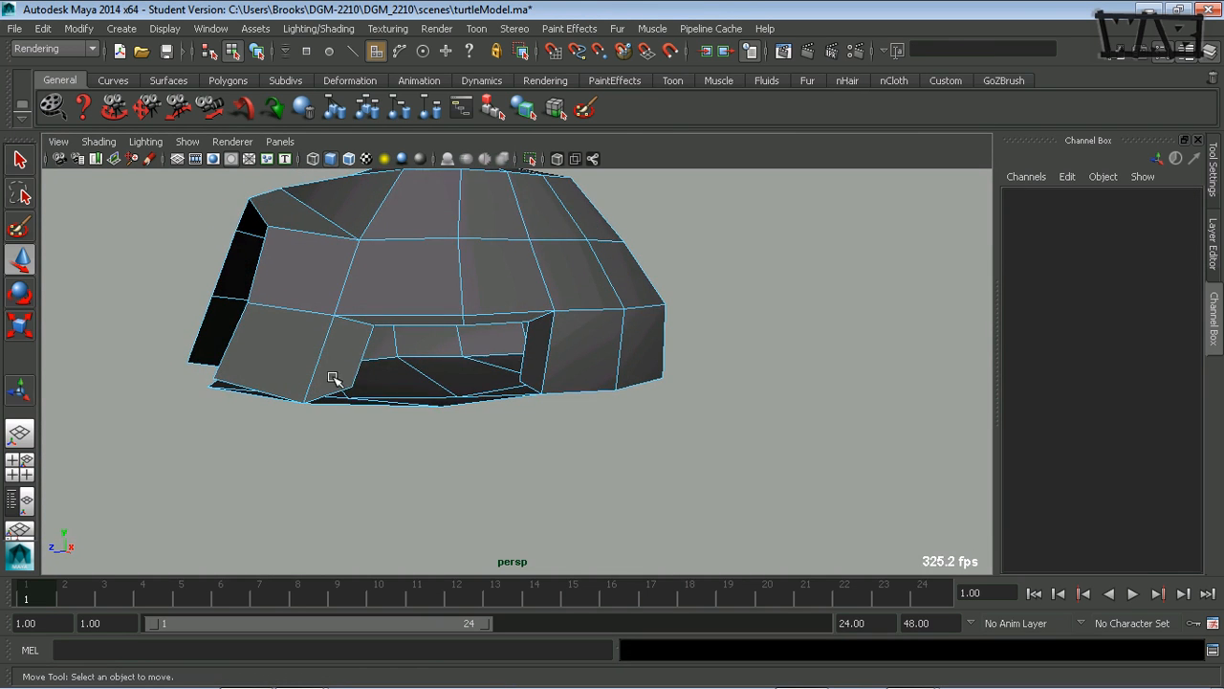
# - Show the shell in the side view with X-Ray shading, framing the reference drawing's leg arches
pyautogui.keyDown('alt'); pyautogui.moveTo(475, 286); pyautogui.dragTo(524, 361); pyautogui.keyUp('alt')
pyautogui.press('space')
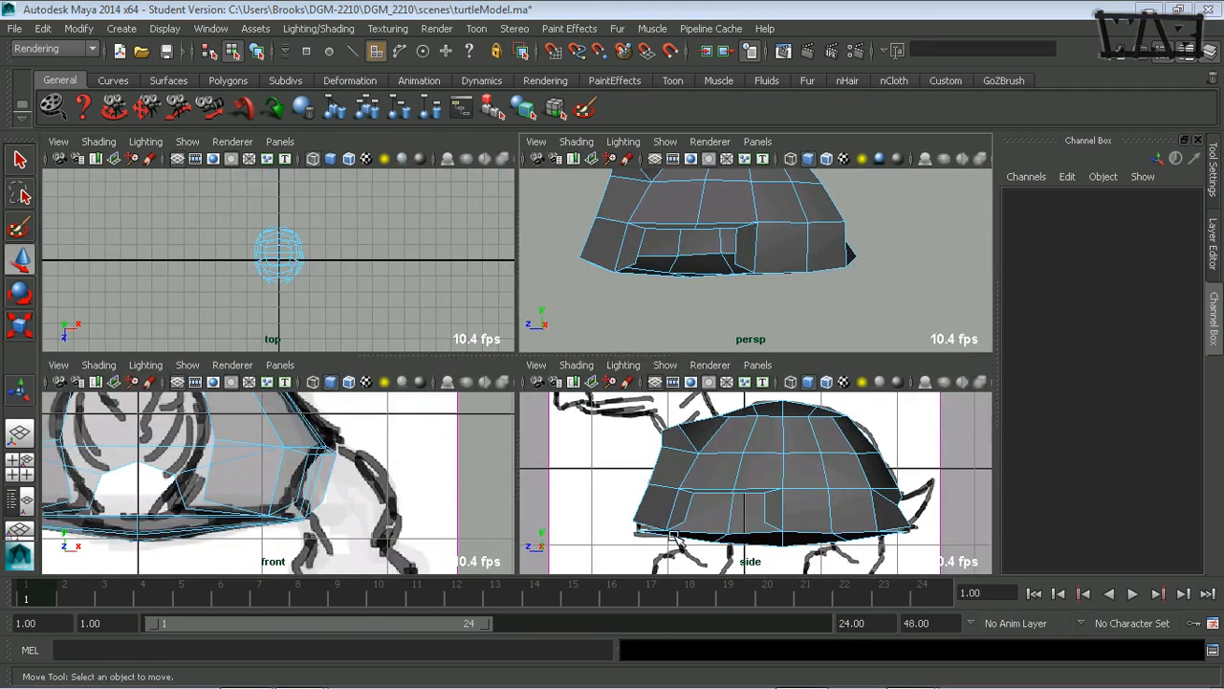
pyautogui.press('space')
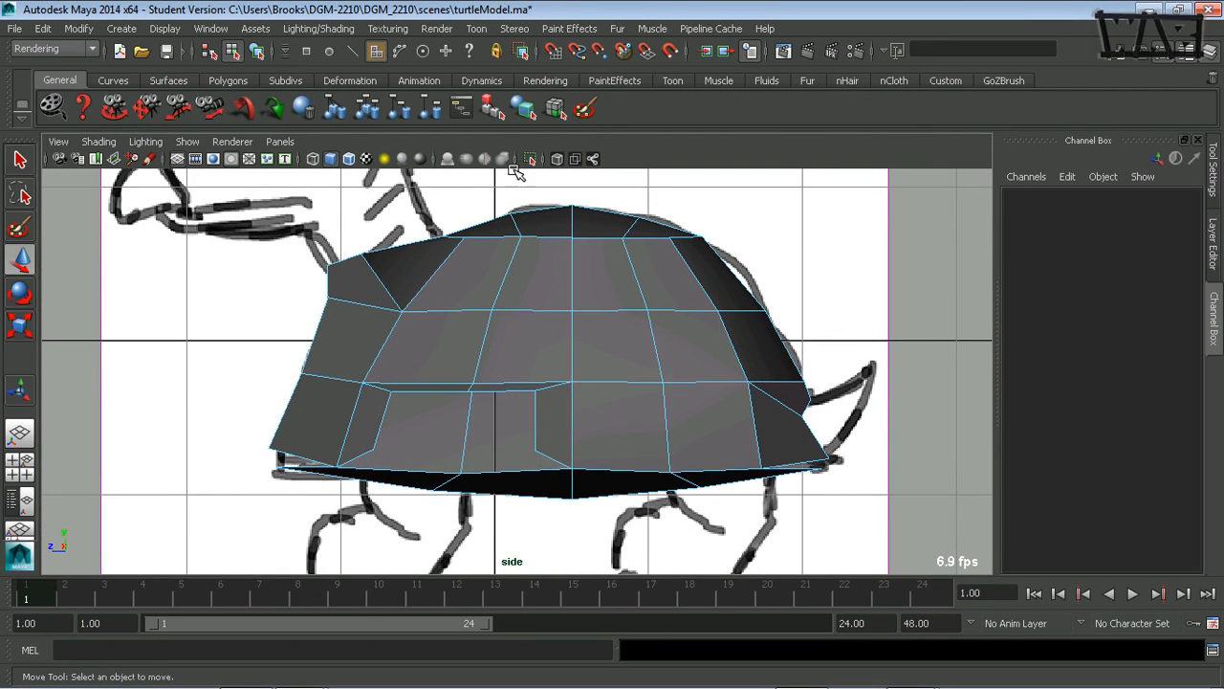
pyautogui.click(556, 158)
pyautogui.keyDown('alt'); pyautogui.moveTo(455, 455); pyautogui.dragTo(454, 428, button='middle'); pyautogui.keyUp('alt')
pyautogui.keyDown('alt'); pyautogui.moveTo(454, 427); pyautogui.dragTo(559, 436, button='right'); pyautogui.keyUp('alt')
pyautogui.keyDown('alt'); pyautogui.moveTo(558, 436); pyautogui.dragTo(563, 436, button='middle'); pyautogui.keyUp('alt')
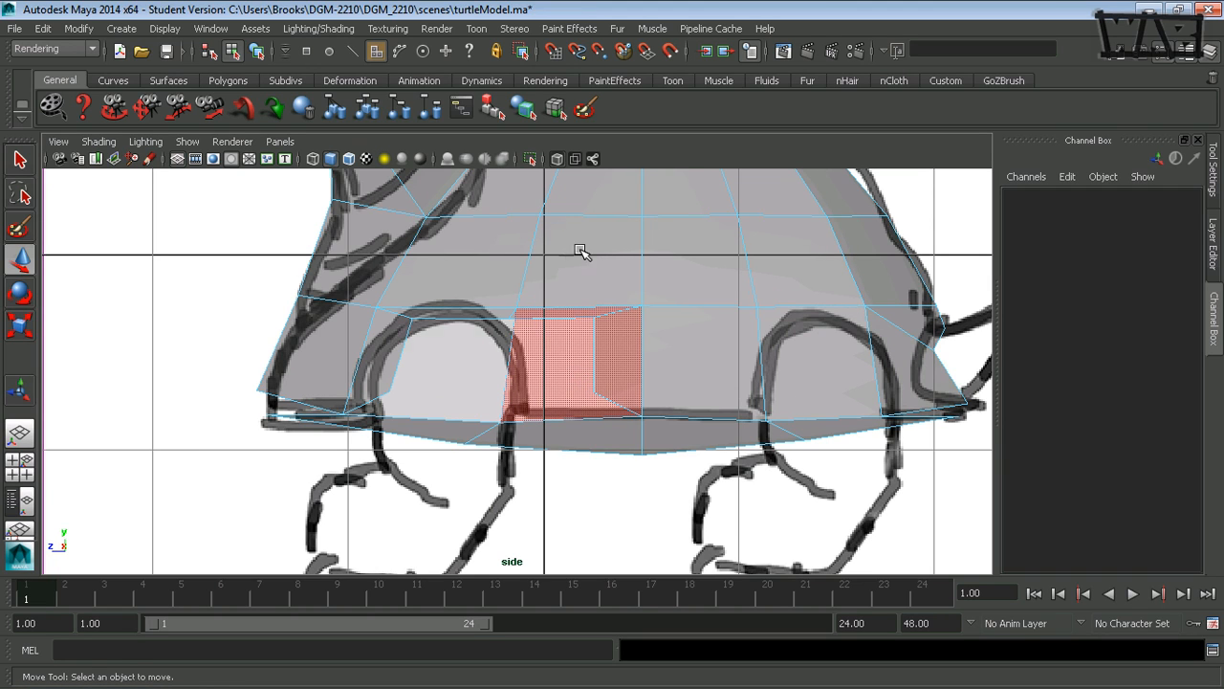
# - Move the front leg hole's two inner side edges forward and slightly down to about Y -0.589, Z 0.537, matching the drawn arch
pyautogui.press('F10')
pyautogui.click(593, 369)
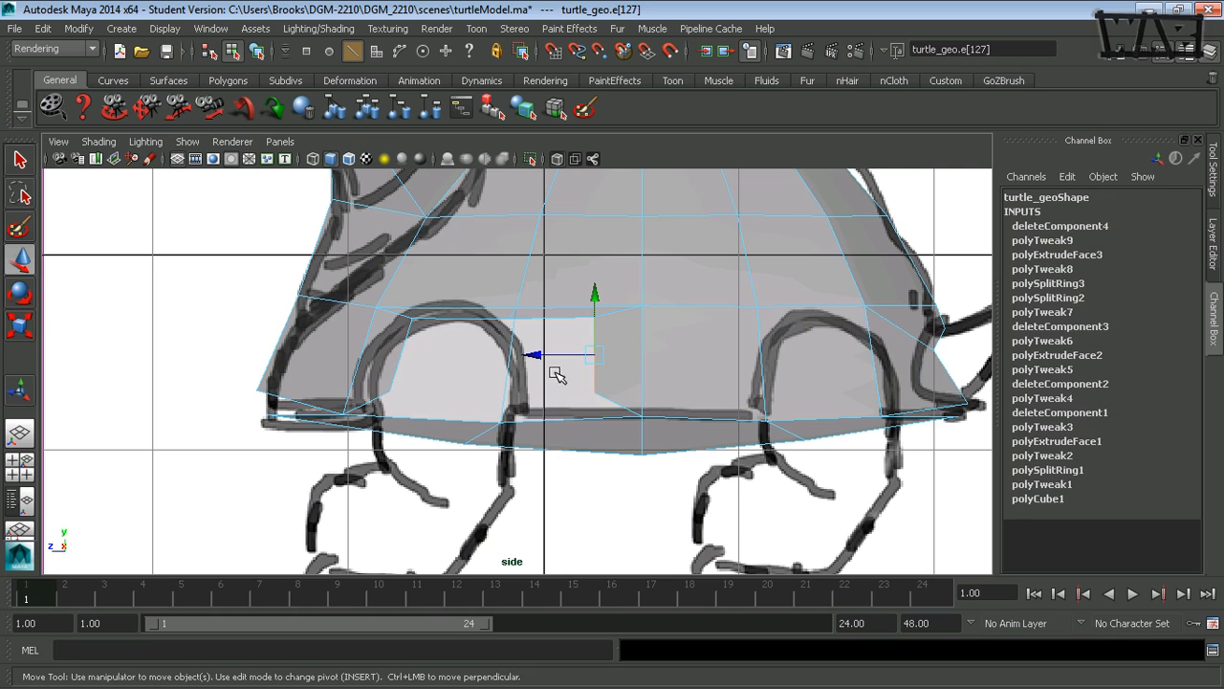
pyautogui.keyDown('shift'); pyautogui.click(399, 357); pyautogui.keyUp('shift')
pyautogui.moveTo(437, 353); pyautogui.dragTo(380, 352)
pyautogui.press('r')
pyautogui.press('w')
pyautogui.moveTo(433, 297); pyautogui.dragTo(441, 314)
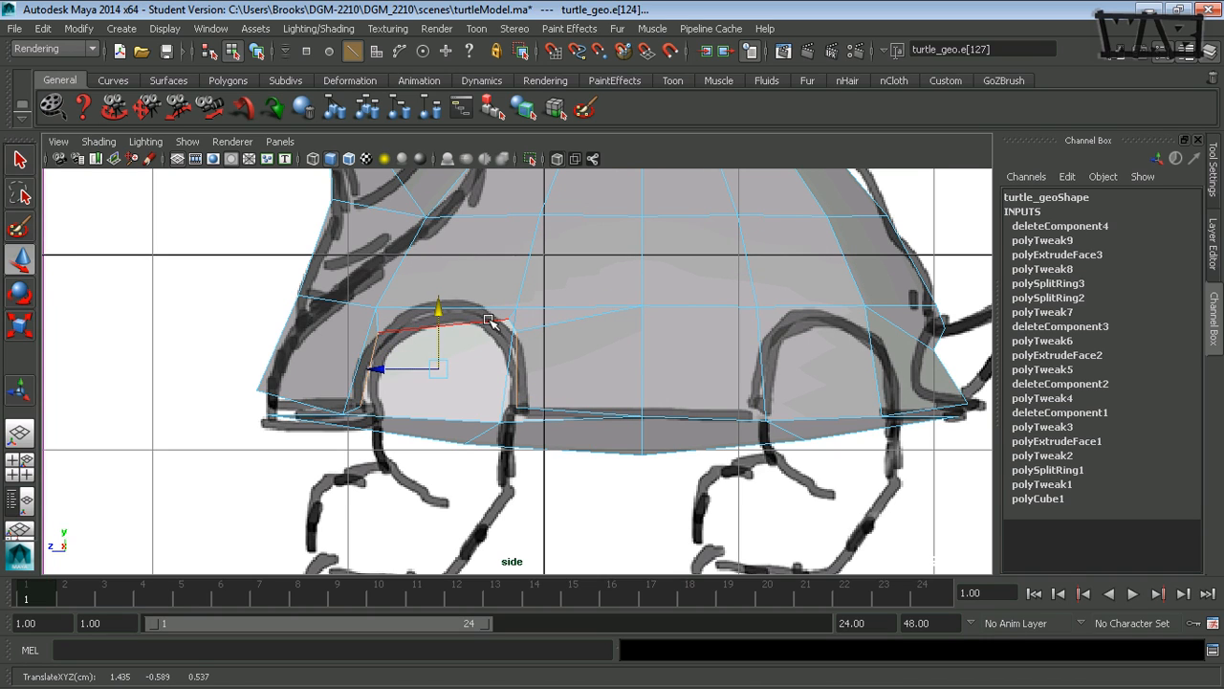
# - Move the hole's top middle vertex forward and up to the peak of the drawn arch, about Y -0.289, Z 0.485
pyautogui.moveTo(500, 263); pyautogui.dragTo(429, 287, button='right')
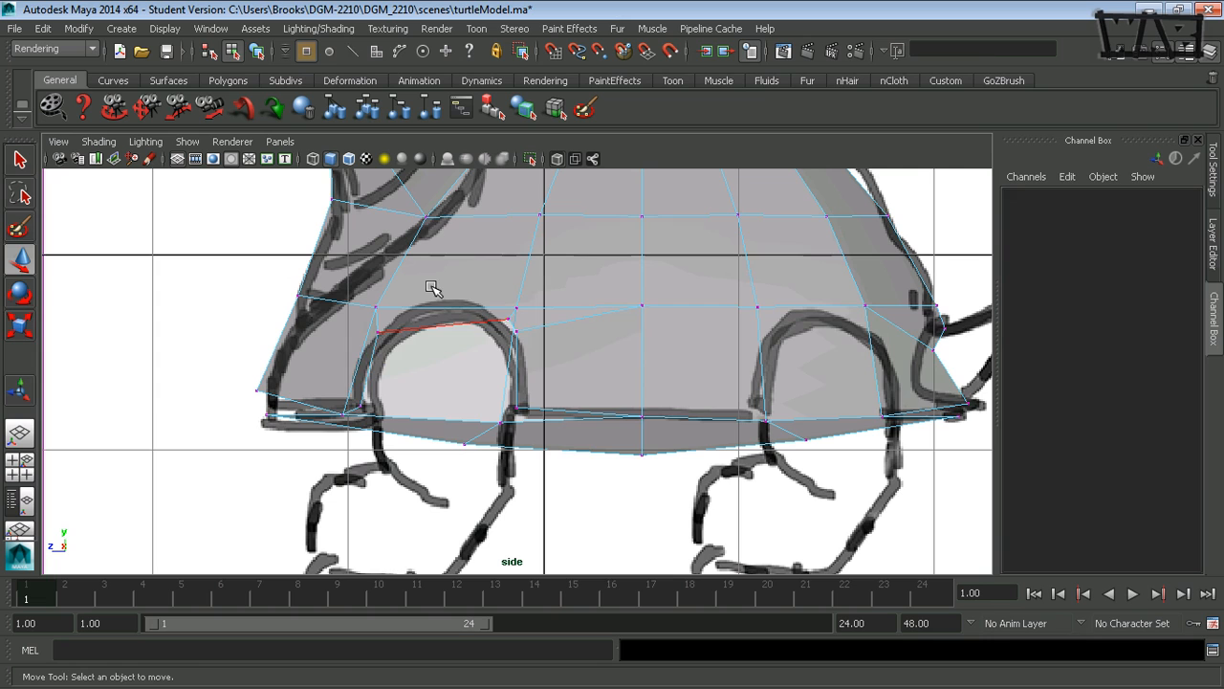
pyautogui.click(507, 319)
pyautogui.moveTo(462, 321); pyautogui.dragTo(400, 320)
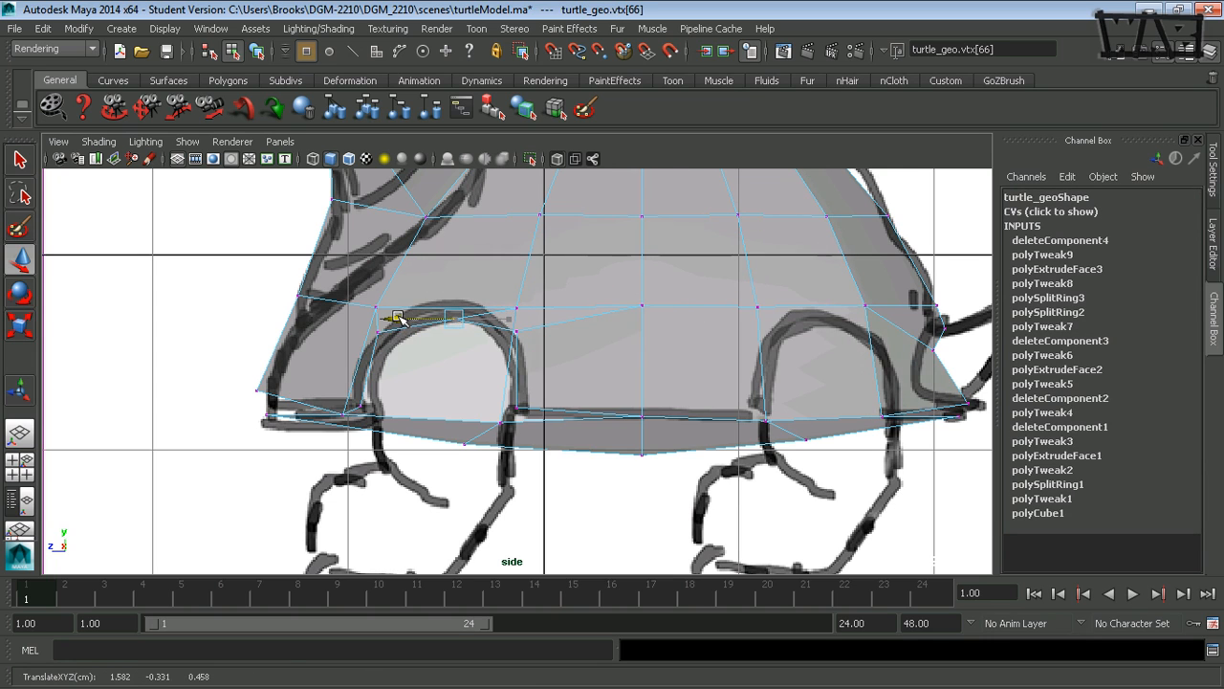
pyautogui.moveTo(446, 274); pyautogui.dragTo(450, 255)
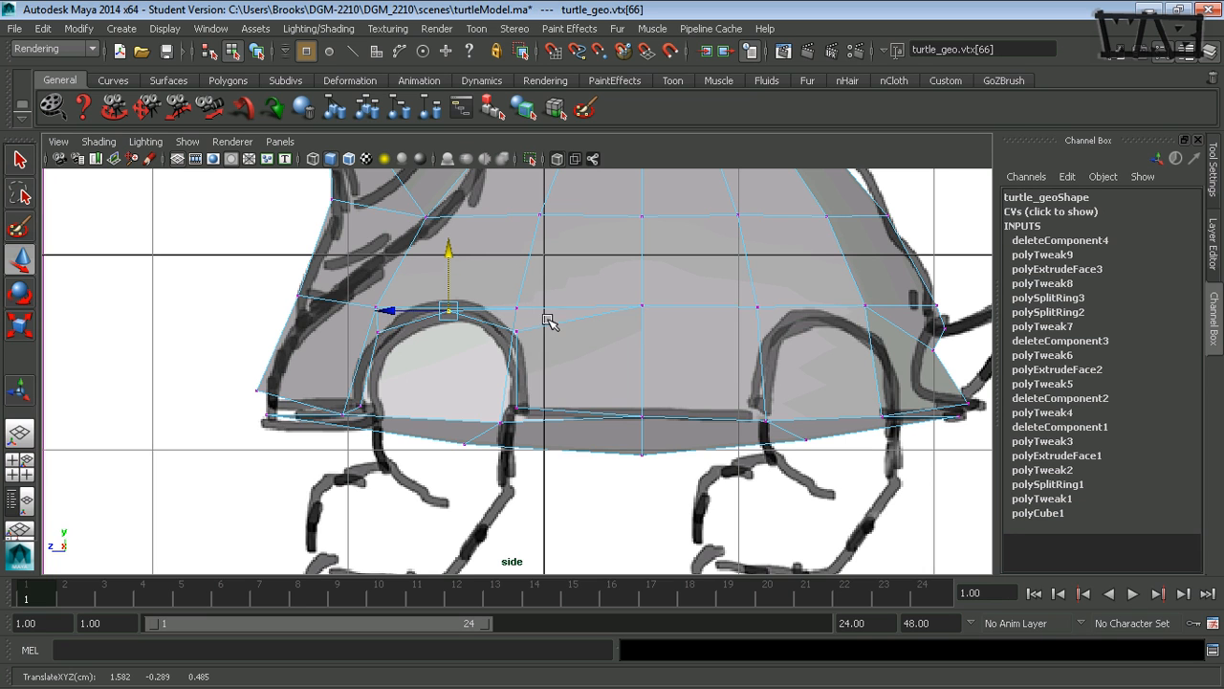
# - Slide the shell vertex just above the front leg hole forward and slightly up in the perspective view
pyautogui.click(514, 309)
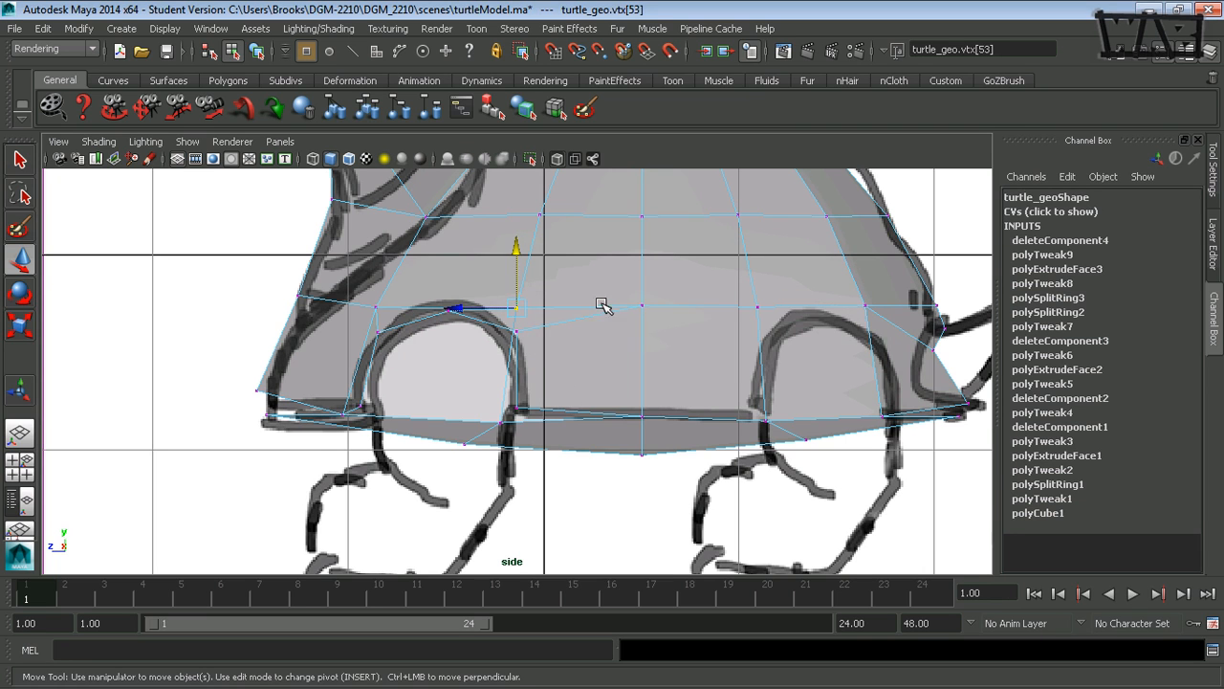
pyautogui.press('space')
pyautogui.press('space')
pyautogui.keyDown('alt'); pyautogui.moveTo(547, 301); pyautogui.dragTo(683, 343); pyautogui.keyUp('alt')
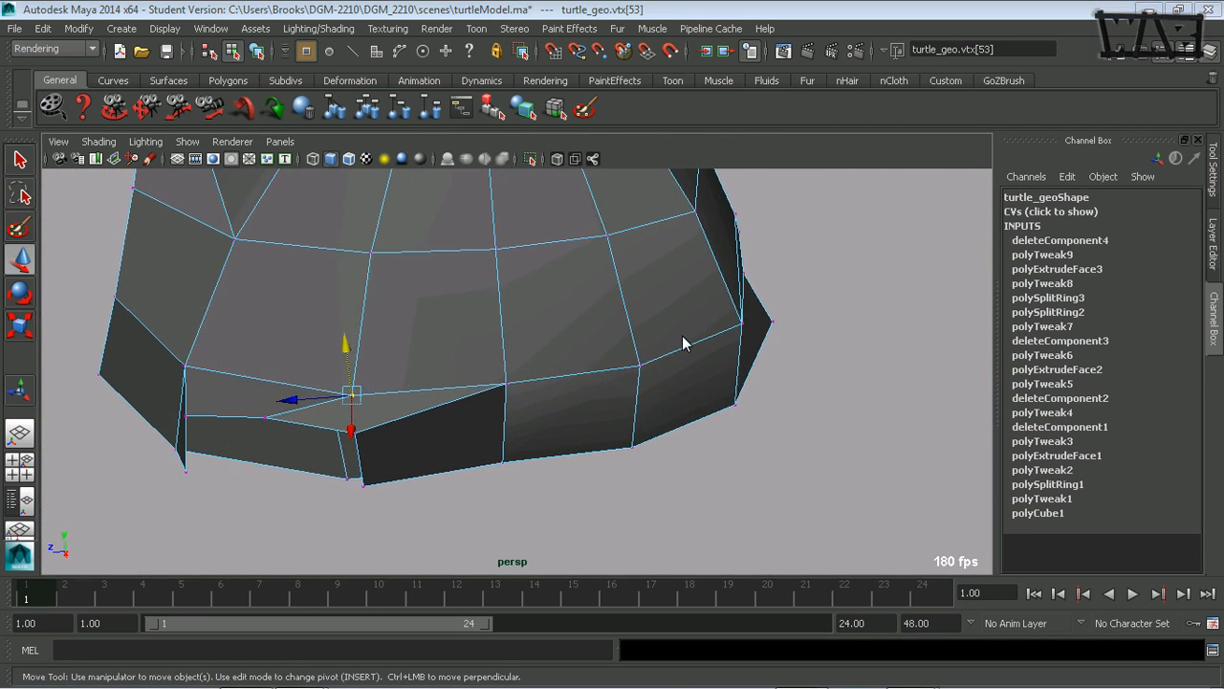
pyautogui.keyDown('alt'); pyautogui.moveTo(514, 390); pyautogui.dragTo(337, 440); pyautogui.keyUp('alt')
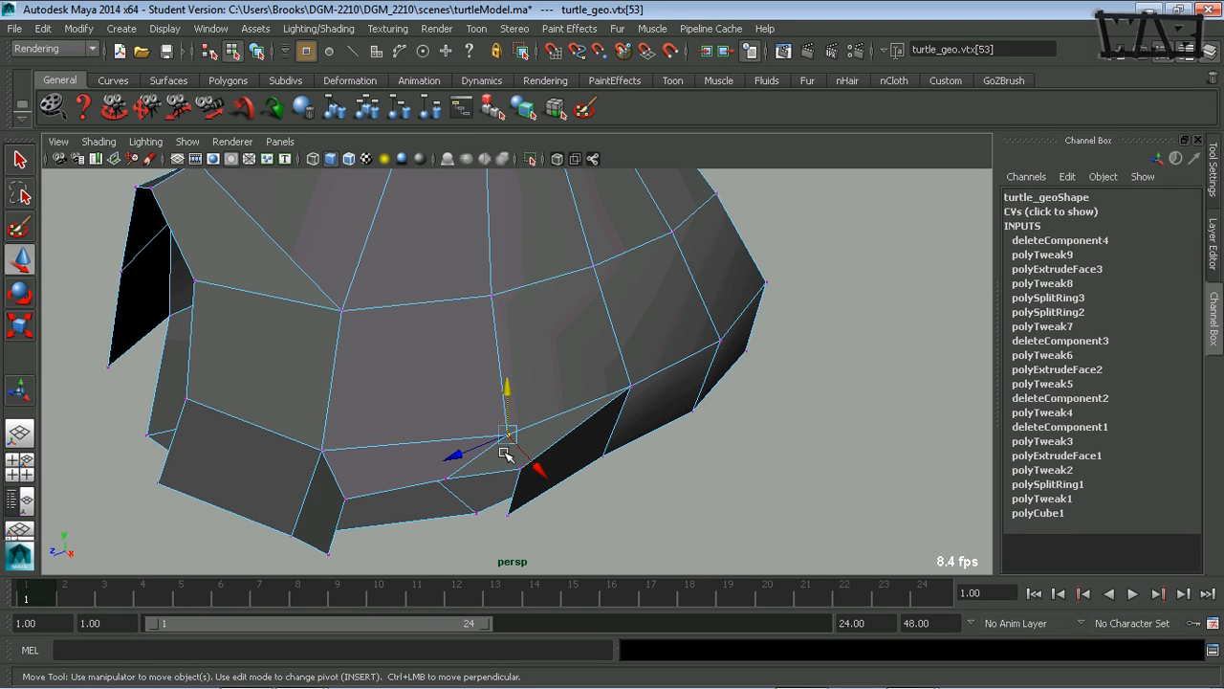
pyautogui.keyDown('alt'); pyautogui.moveTo(485, 466); pyautogui.dragTo(437, 444); pyautogui.keyUp('alt')
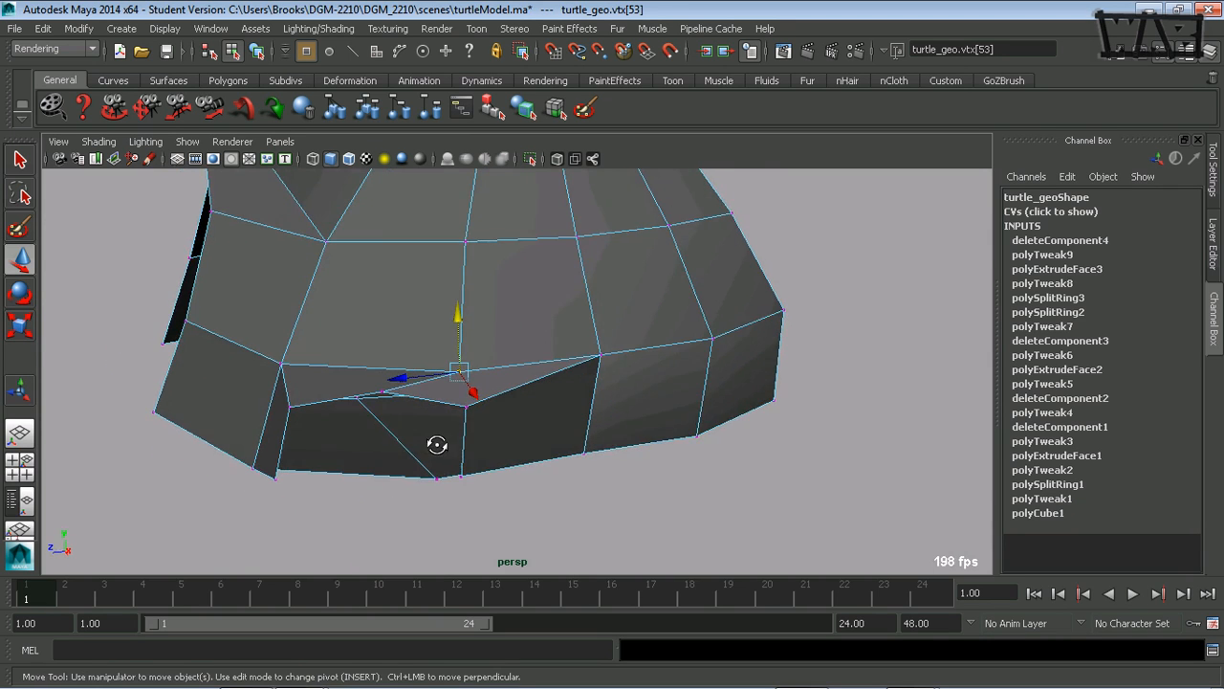
pyautogui.keyDown('alt'); pyautogui.moveTo(438, 450); pyautogui.dragTo(461, 474, button='middle'); pyautogui.keyUp('alt')
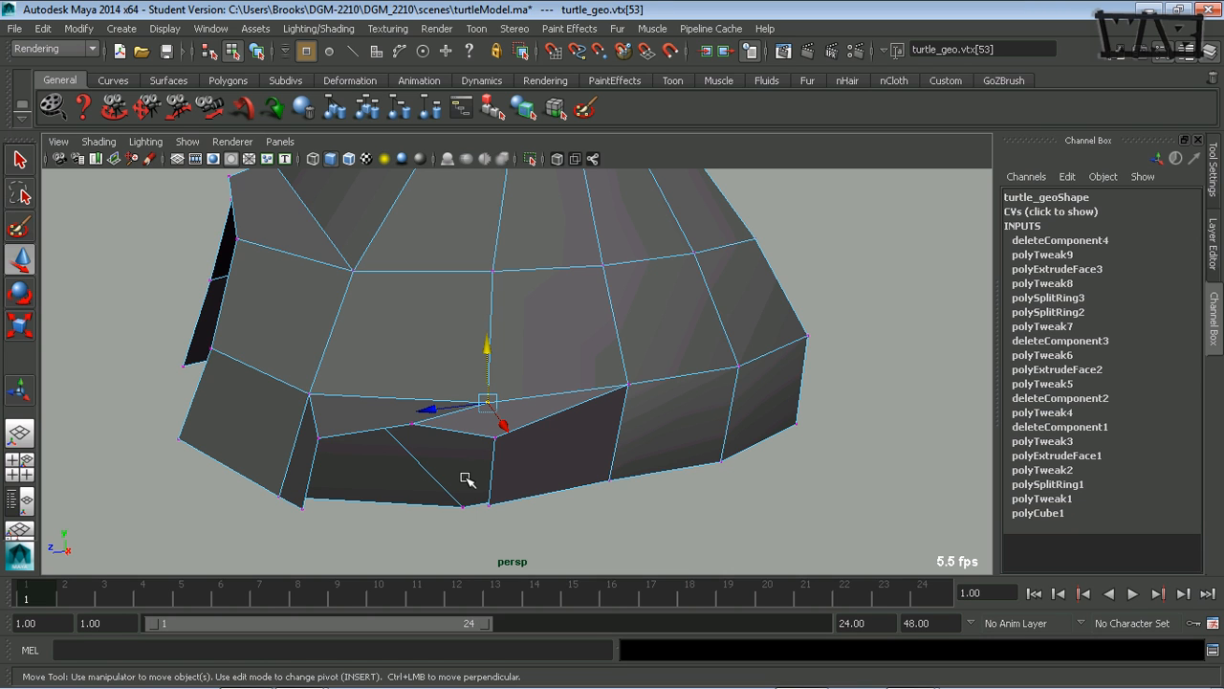
pyautogui.keyDown('alt'); pyautogui.moveTo(497, 456); pyautogui.dragTo(472, 457); pyautogui.keyUp('alt')
pyautogui.keyDown('alt'); pyautogui.moveTo(531, 432); pyautogui.dragTo(520, 507); pyautogui.keyUp('alt')
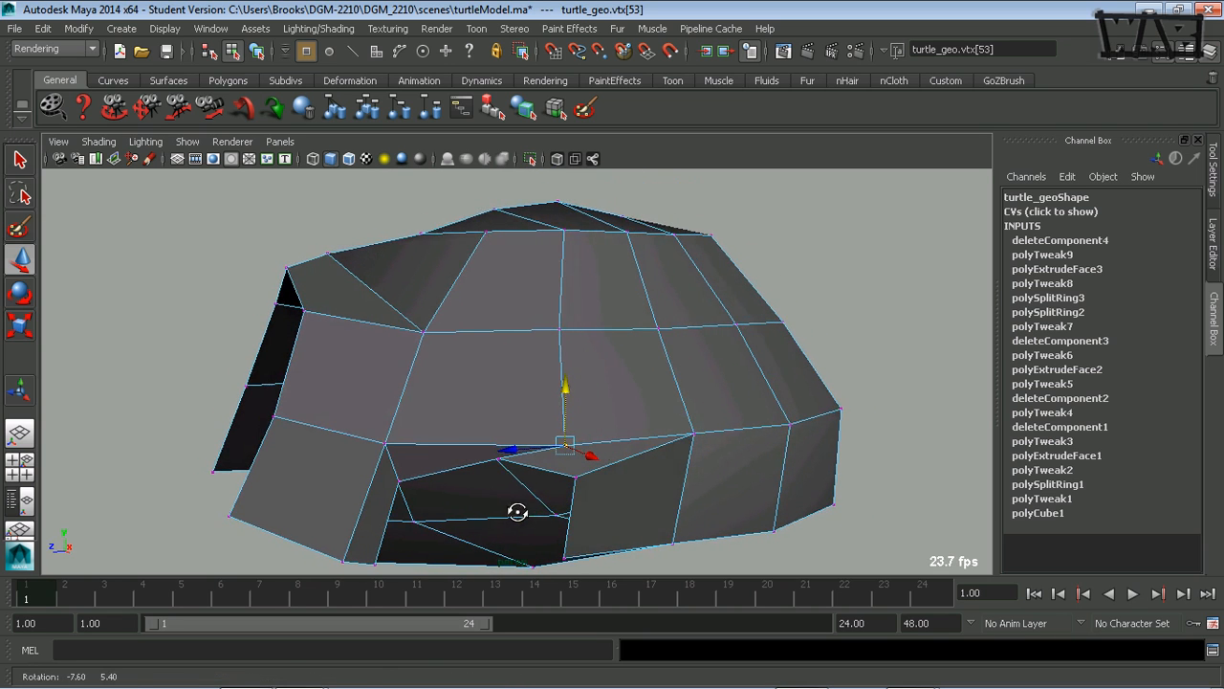
pyautogui.moveTo(508, 449); pyautogui.dragTo(469, 450)
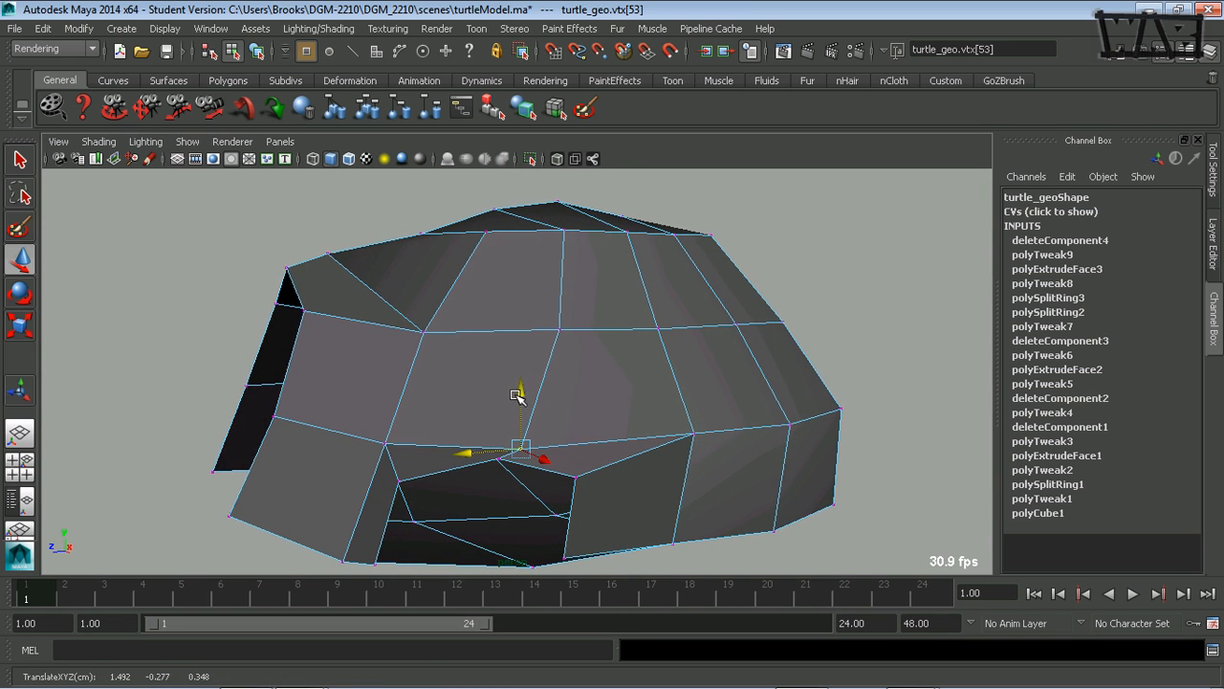
pyautogui.moveTo(519, 393); pyautogui.dragTo(519, 386)
# - Fine-tune the vertex above the front leg hole to about X 1.438, Y -0.235, Z 0.370, following the shell's curve
pyautogui.keyDown('alt'); pyautogui.moveTo(486, 426); pyautogui.dragTo(522, 468); pyautogui.keyUp('alt')
pyautogui.moveTo(432, 469); pyautogui.dragTo(464, 455)
pyautogui.click(505, 510)
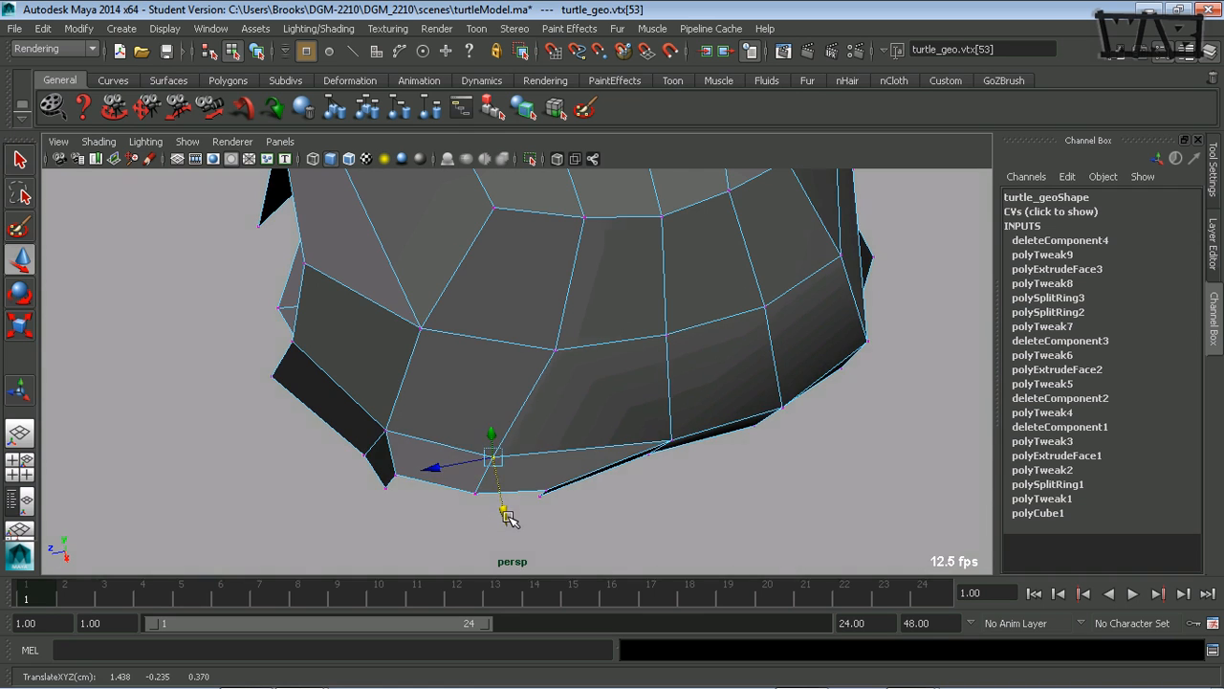
pyautogui.keyDown('alt'); pyautogui.moveTo(505, 511); pyautogui.dragTo(553, 253); pyautogui.keyUp('alt')
# - Shift the vertex one row higher above the leg hole toward the front and adjust it to keep the shell rounded
pyautogui.click(548, 271)
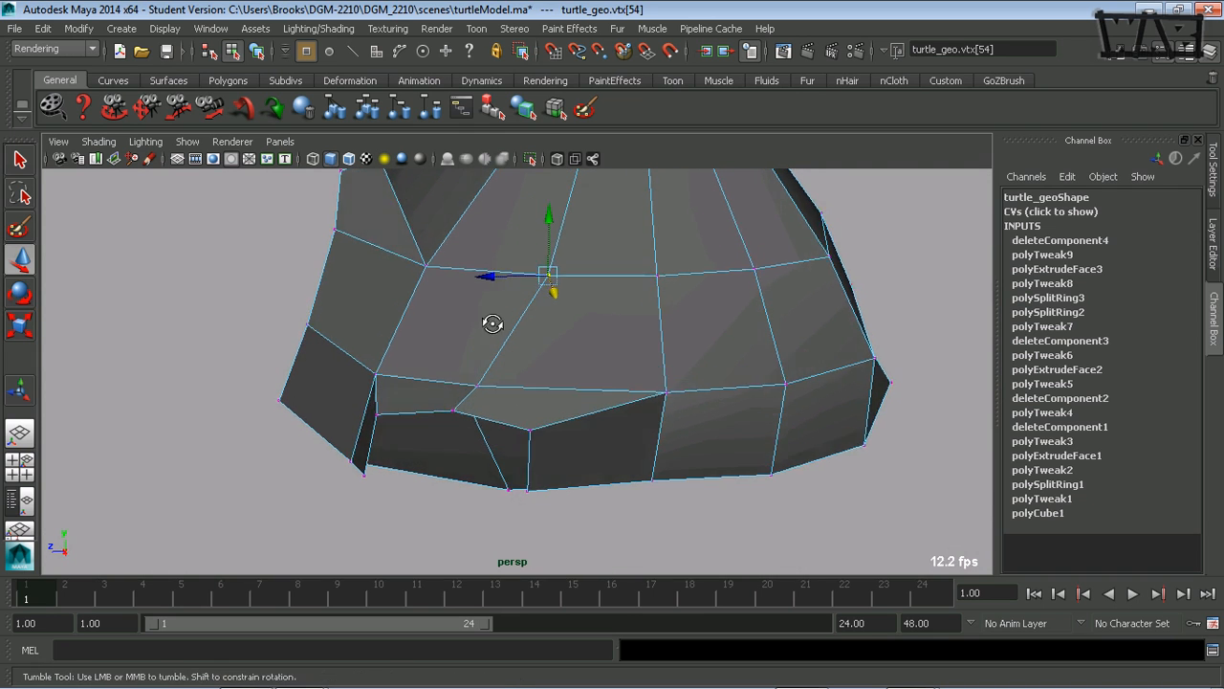
pyautogui.keyDown('alt'); pyautogui.moveTo(491, 322); pyautogui.dragTo(572, 332); pyautogui.keyUp('alt')
pyautogui.moveTo(527, 288); pyautogui.dragTo(513, 290)
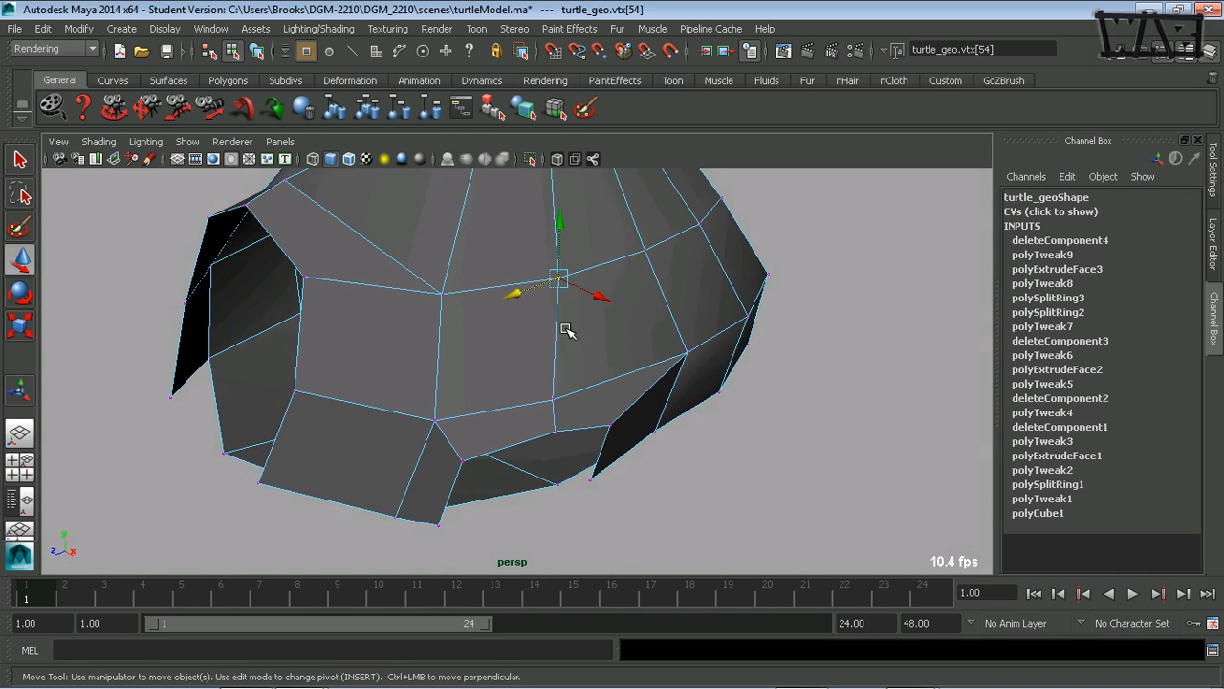
pyautogui.keyDown('alt'); pyautogui.moveTo(565, 329); pyautogui.dragTo(511, 256); pyautogui.keyUp('alt')
pyautogui.keyDown('alt'); pyautogui.moveTo(531, 287); pyautogui.dragTo(504, 407, button='middle'); pyautogui.keyUp('alt')
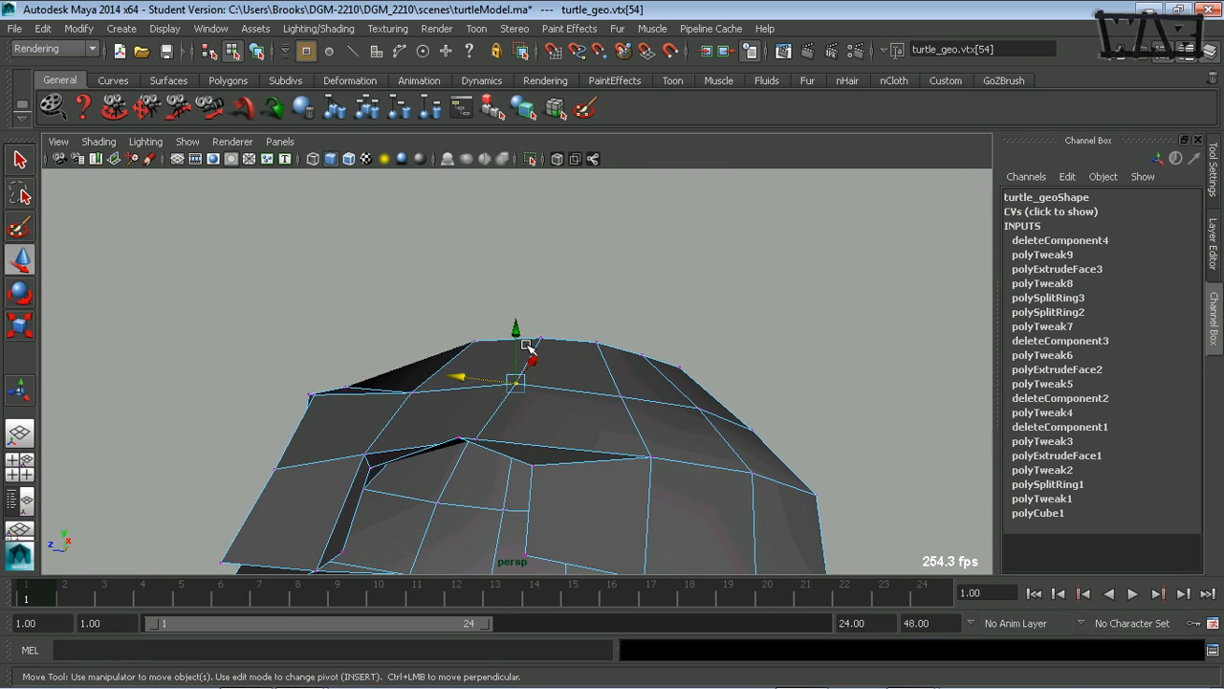
pyautogui.keyDown('alt'); pyautogui.moveTo(516, 334); pyautogui.dragTo(325, 443); pyautogui.keyUp('alt')
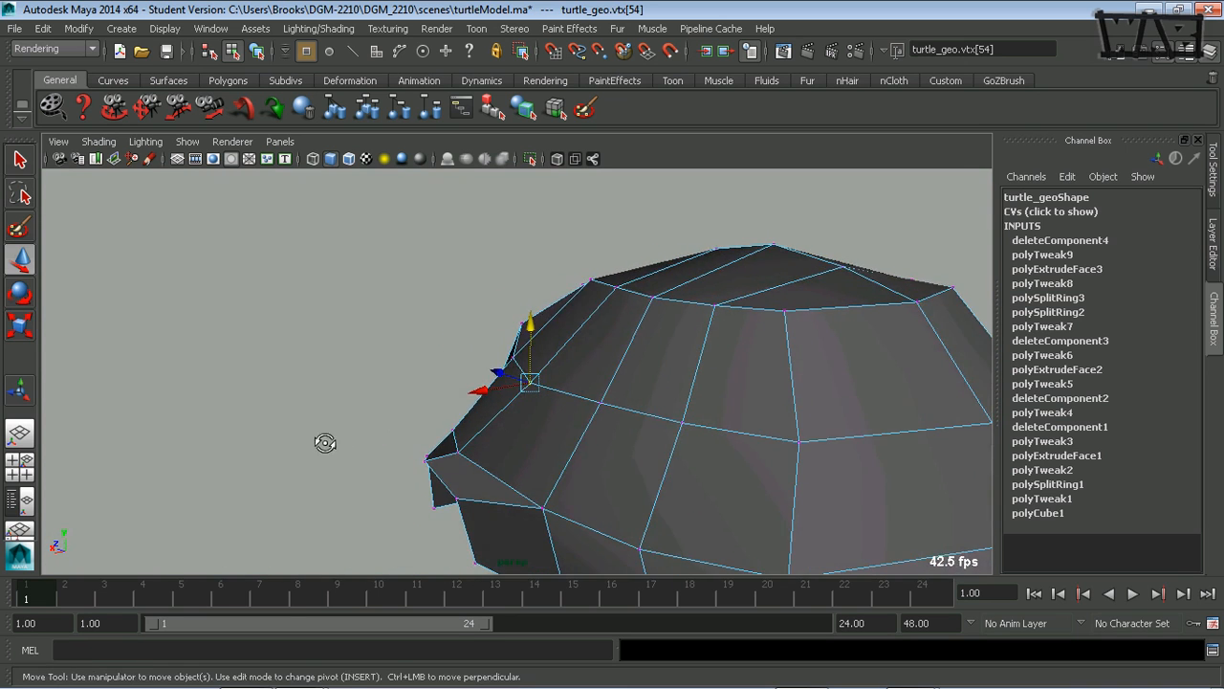
pyautogui.click(481, 389)
pyautogui.moveTo(481, 388)
pyautogui.mouseDown()
pyautogui.moveTo(424, 484)
pyautogui.moveTo(469, 392)
pyautogui.moveTo(482, 420)
pyautogui.moveTo(659, 361)
pyautogui.moveTo(577, 369)
pyautogui.moveTo(682, 389)
pyautogui.moveTo(506, 450)
pyautogui.moveTo(423, 459)
pyautogui.moveTo(453, 367)
pyautogui.moveTo(539, 415)
pyautogui.mouseUp()
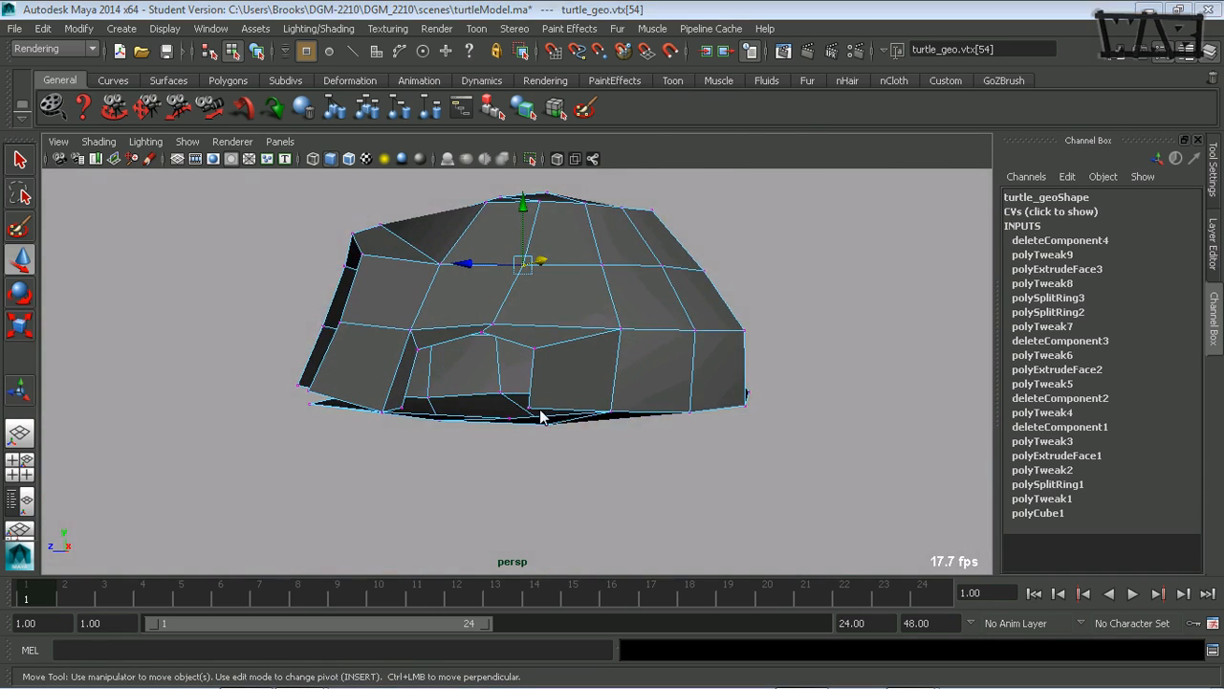
# - Move the bottom vertex beneath the front leg hole forward along Z to about 0.533
pyautogui.press('space')
pyautogui.press('space')
pyautogui.keyDown('alt'); pyautogui.moveTo(541, 446); pyautogui.dragTo(578, 467, button='middle'); pyautogui.keyUp('alt')
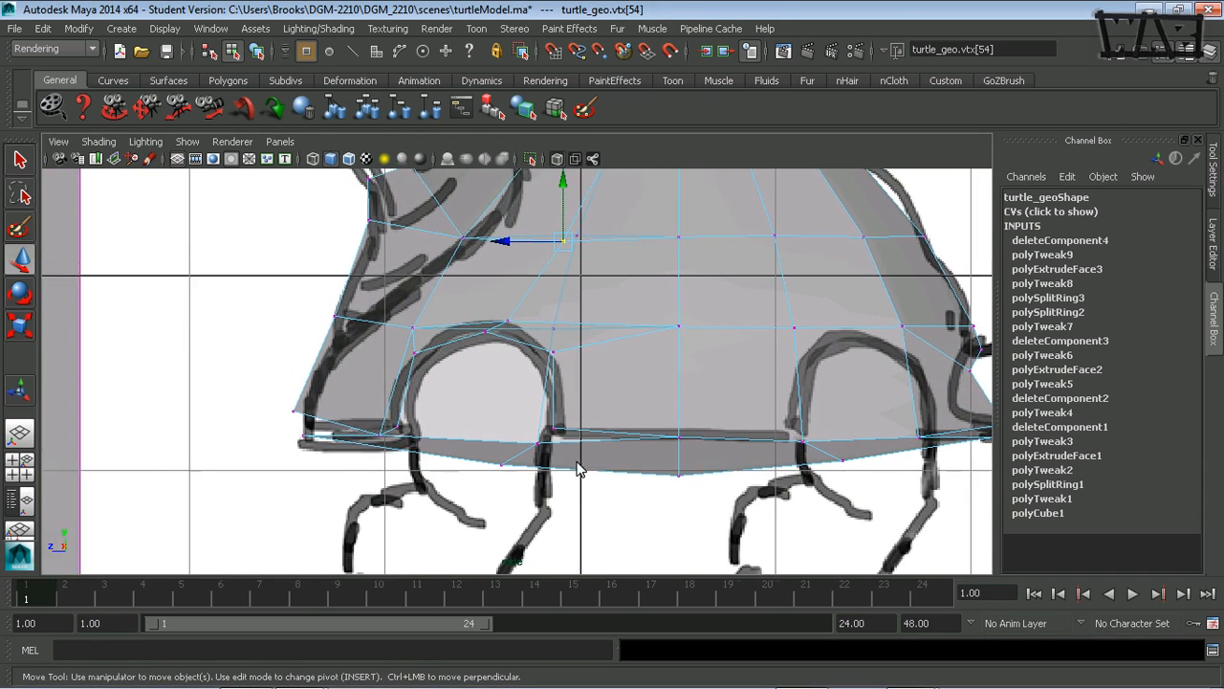
pyautogui.keyDown('alt'); pyautogui.moveTo(579, 466); pyautogui.dragTo(694, 497, button='right'); pyautogui.keyUp('alt')
pyautogui.keyDown('alt'); pyautogui.moveTo(568, 503); pyautogui.dragTo(595, 444, button='middle'); pyautogui.keyUp('alt')
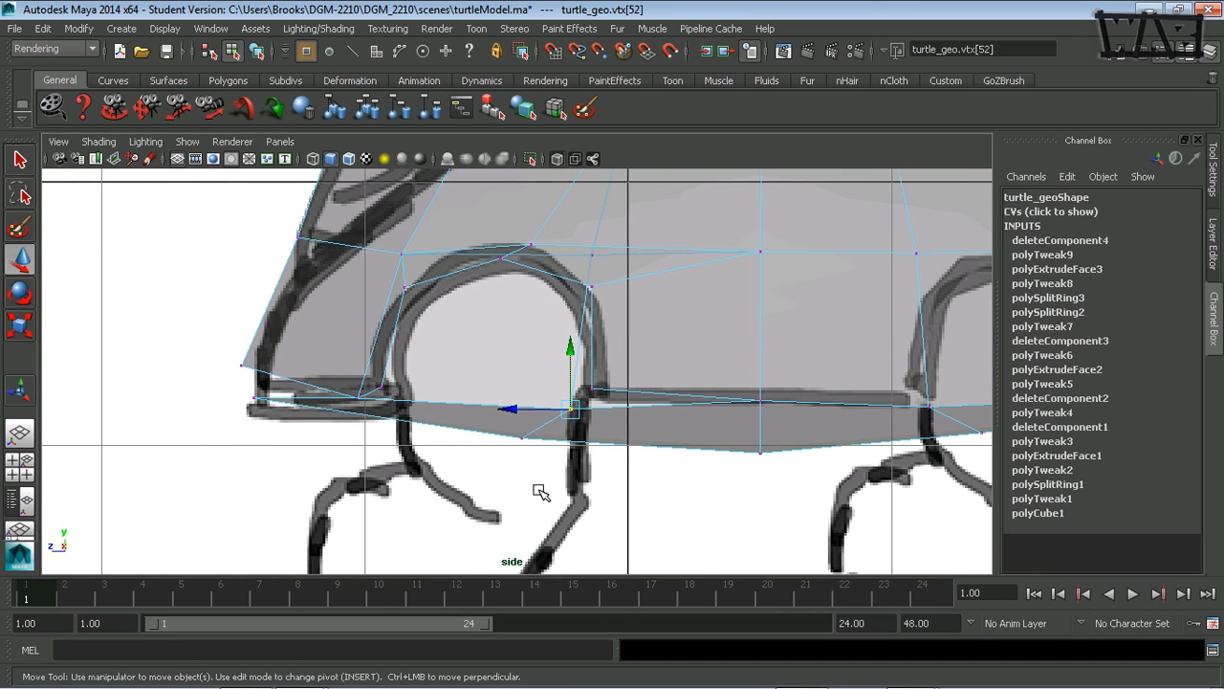
pyautogui.press('space')
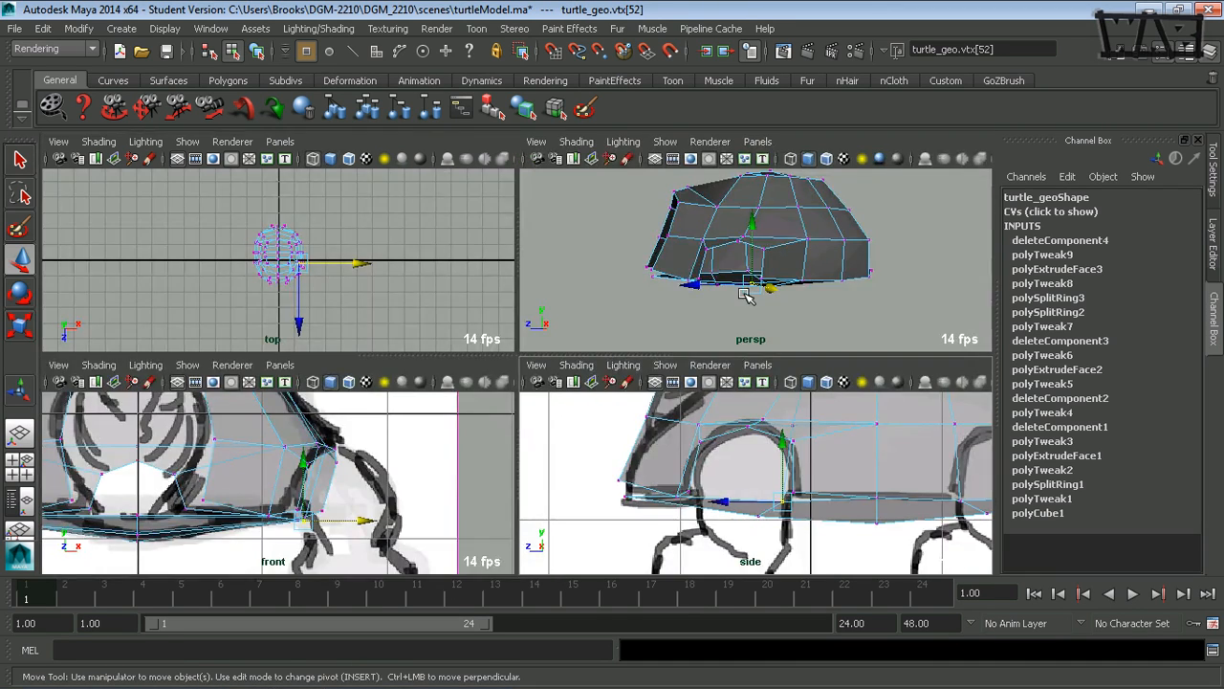
pyautogui.press('space')
pyautogui.keyDown('alt'); pyautogui.moveTo(489, 436); pyautogui.dragTo(458, 424); pyautogui.keyUp('alt')
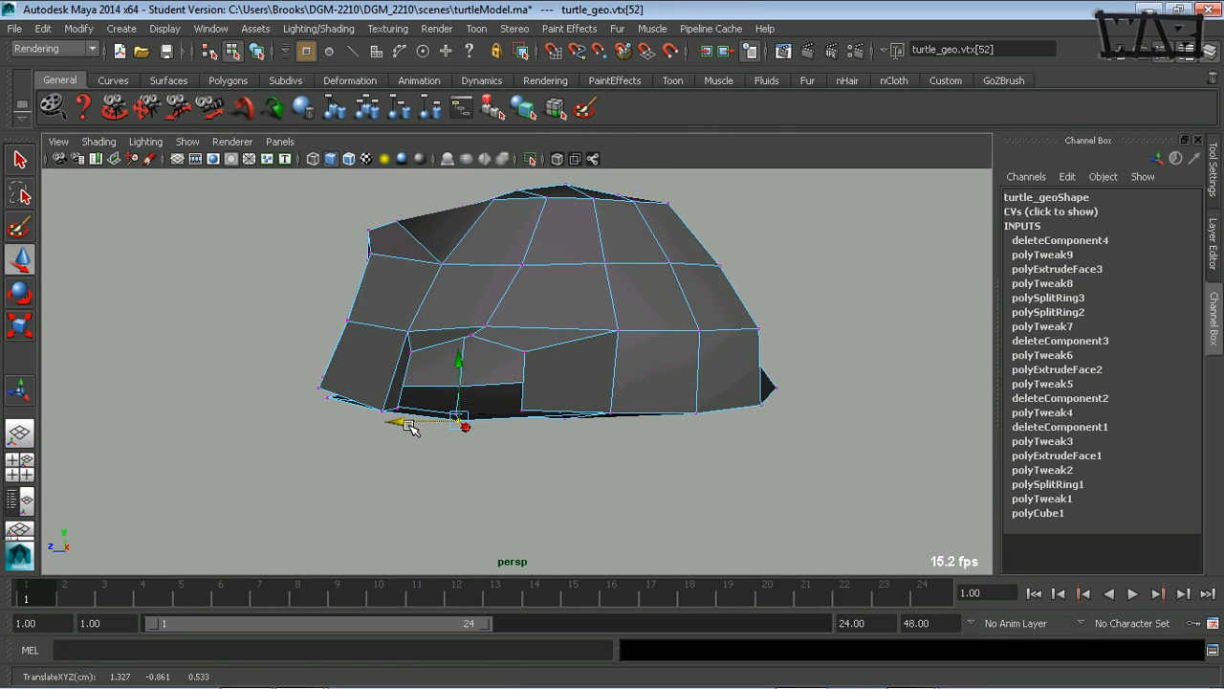
# - Lower the bottom vertex beneath the front leg hole to about Y -0.938 in the side view
pyautogui.press('space')
pyautogui.press('space')
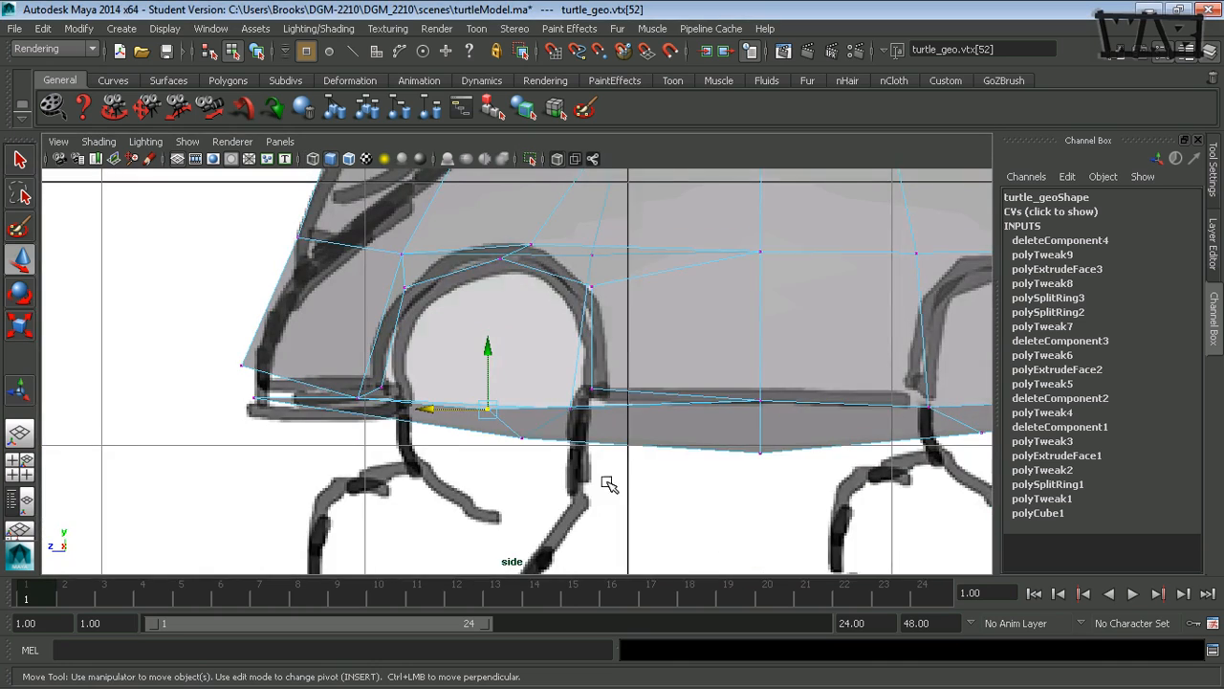
pyautogui.moveTo(485, 351); pyautogui.dragTo(485, 363)
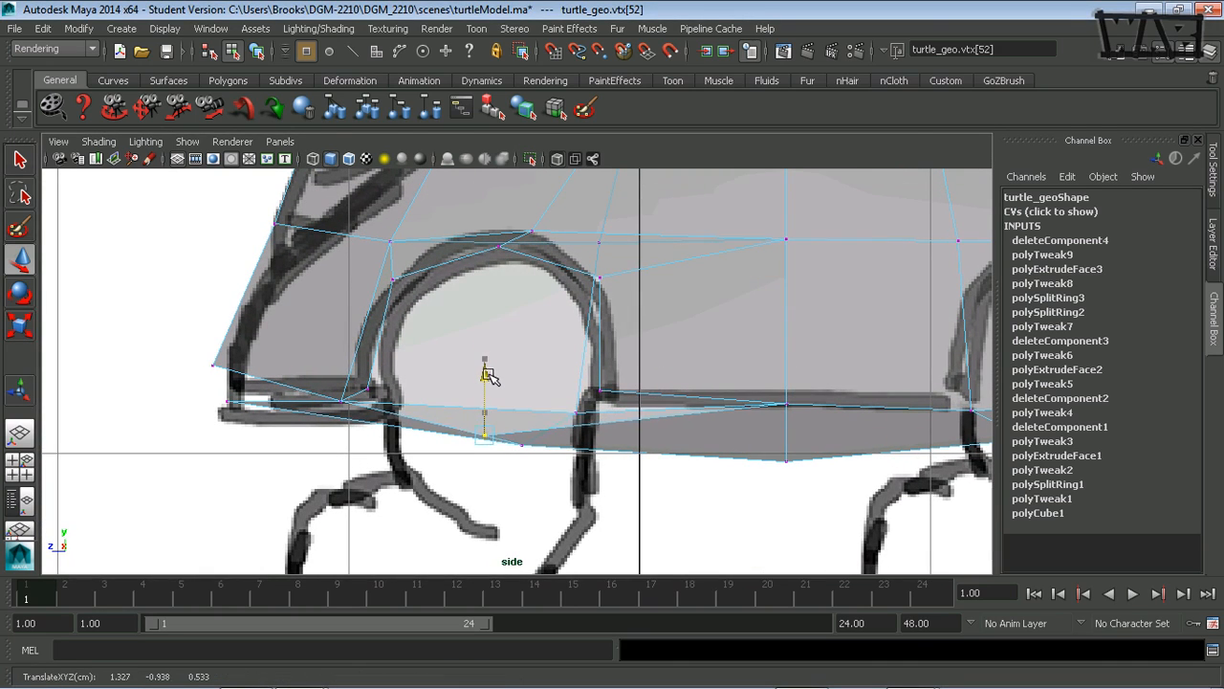
# - Examine the reshaped shell and its front leg hole from the front, rear and side in the perspective view
pyautogui.press('space')
pyautogui.press('space')
pyautogui.keyDown('alt'); pyautogui.moveTo(561, 328); pyautogui.dragTo(457, 338); pyautogui.keyUp('alt')
pyautogui.keyDown('alt'); pyautogui.moveTo(313, 297); pyautogui.dragTo(355, 396); pyautogui.keyUp('alt')
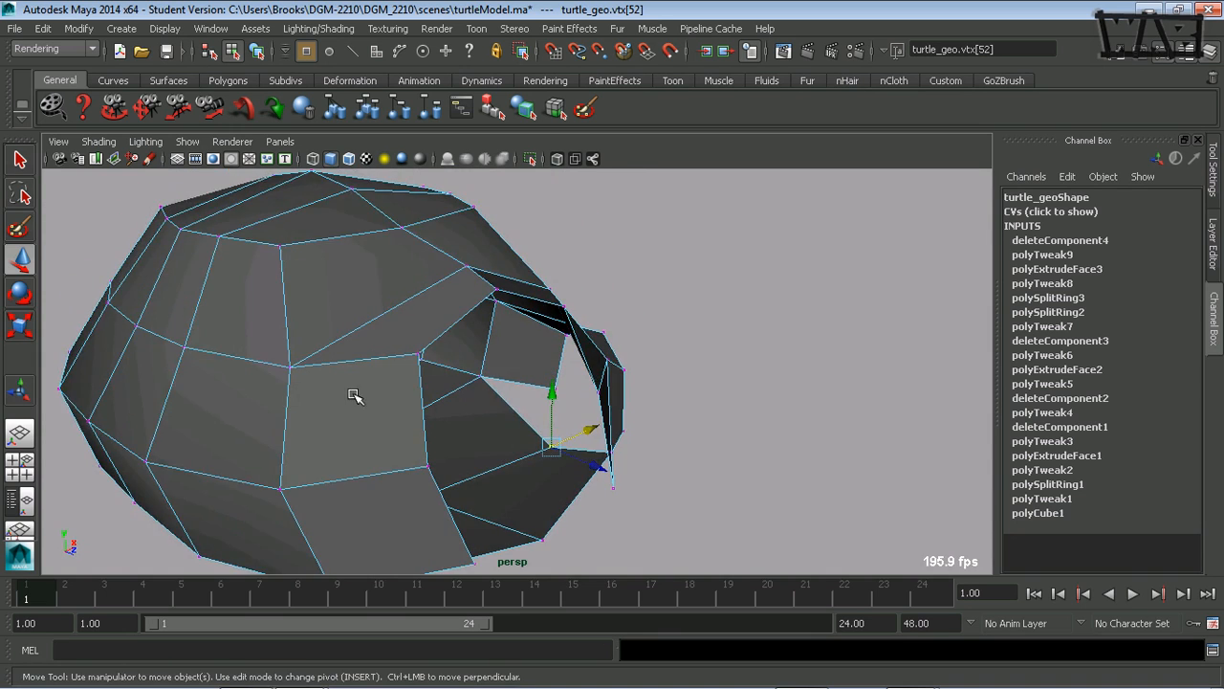
pyautogui.keyDown('alt'); pyautogui.moveTo(430, 411); pyautogui.dragTo(363, 434); pyautogui.keyUp('alt')
pyautogui.keyDown('alt'); pyautogui.moveTo(364, 434); pyautogui.dragTo(210, 440, button='right'); pyautogui.keyUp('alt')
pyautogui.keyDown('alt'); pyautogui.moveTo(478, 430); pyautogui.dragTo(358, 433); pyautogui.keyUp('alt')
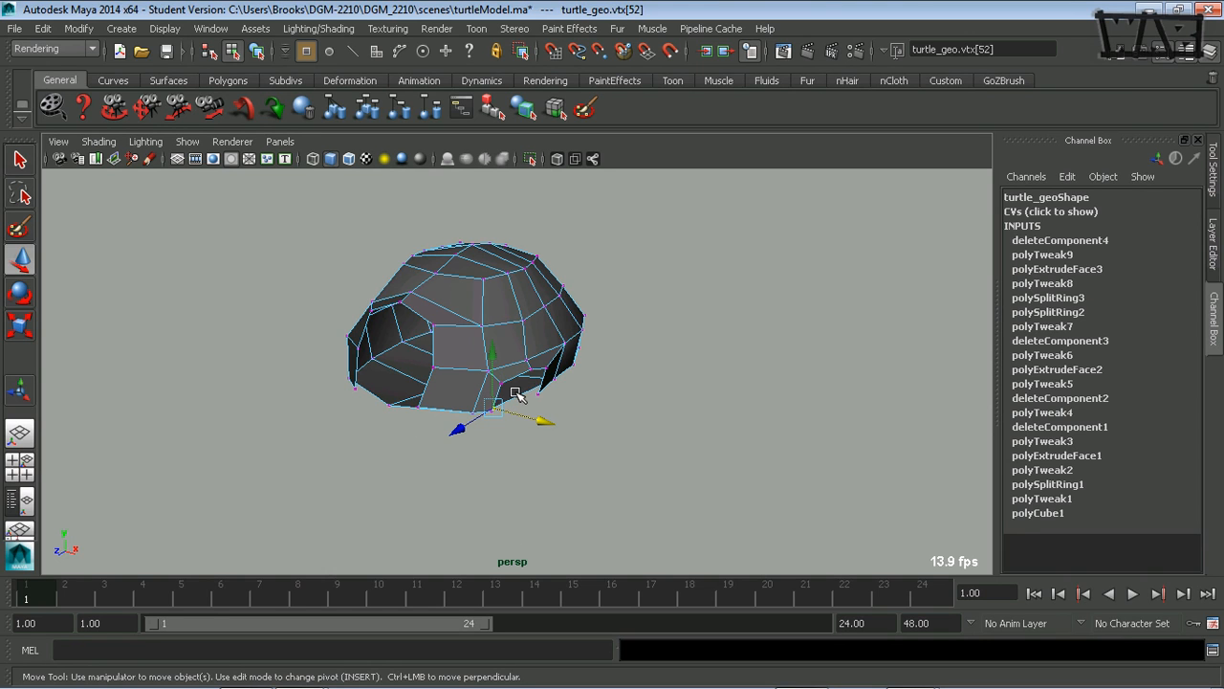
pyautogui.keyDown('alt'); pyautogui.moveTo(453, 375); pyautogui.dragTo(531, 369); pyautogui.keyUp('alt')
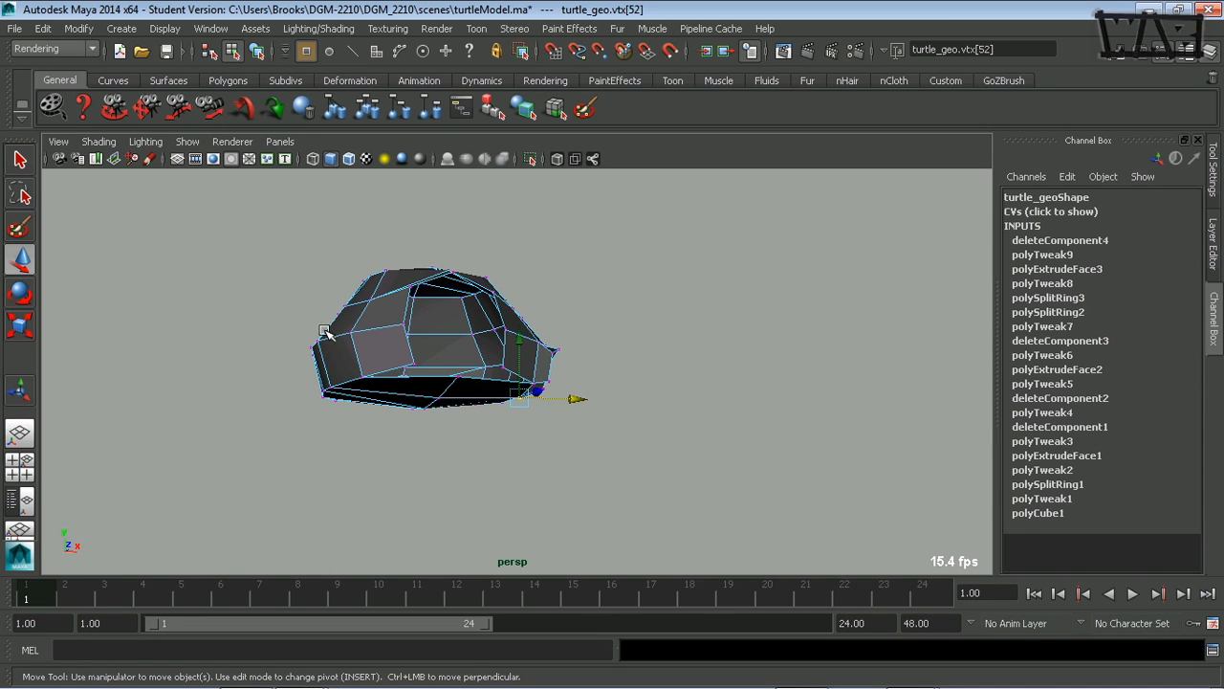
pyautogui.keyDown('alt'); pyautogui.moveTo(325, 331); pyautogui.dragTo(321, 355); pyautogui.keyUp('alt')
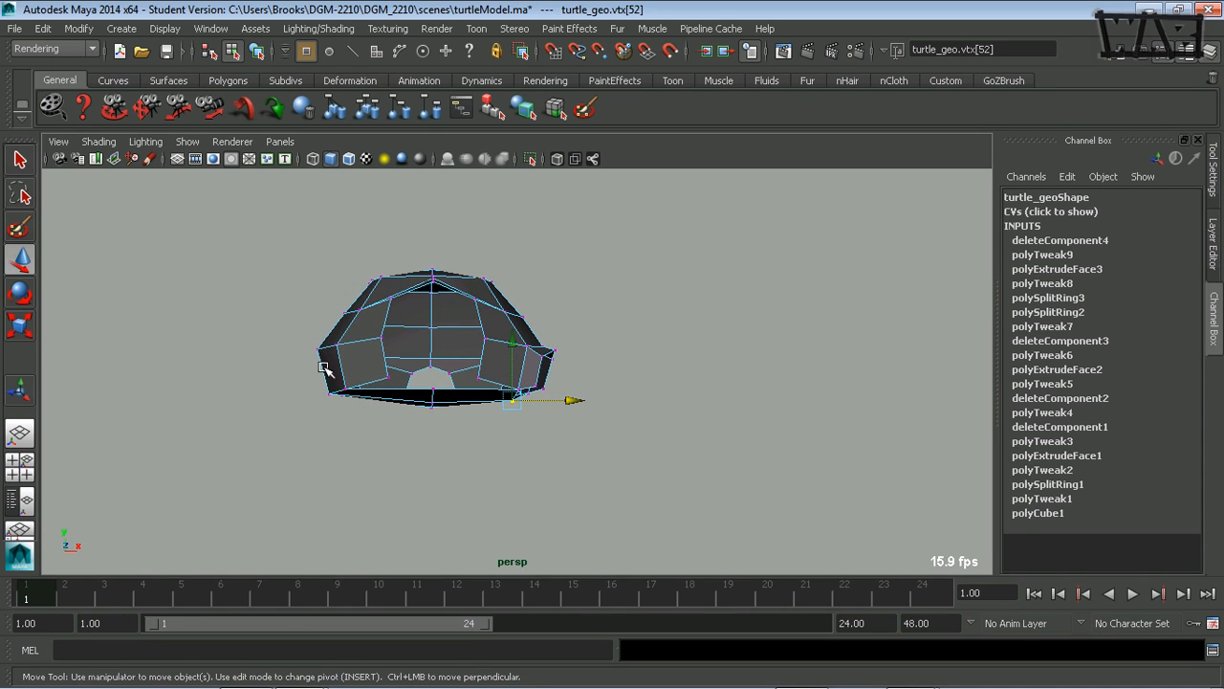
pyautogui.keyDown('alt'); pyautogui.moveTo(428, 434); pyautogui.dragTo(590, 398); pyautogui.keyUp('alt')
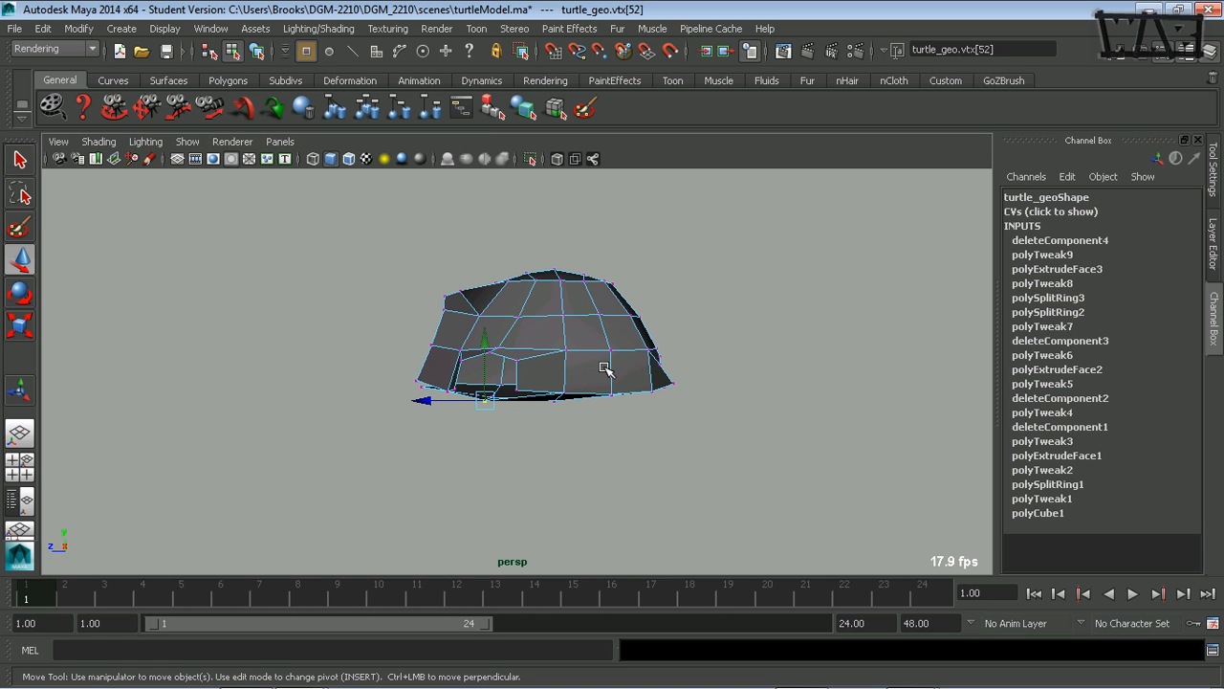
# - Extrude the two lower side faces at the rear of the shell and scale the new faces inward for the rear leg hole
pyautogui.keyDown('alt'); pyautogui.moveTo(572, 317); pyautogui.dragTo(535, 417); pyautogui.keyUp('alt')
pyautogui.moveTo(653, 340); pyautogui.dragTo(643, 373, button='right')
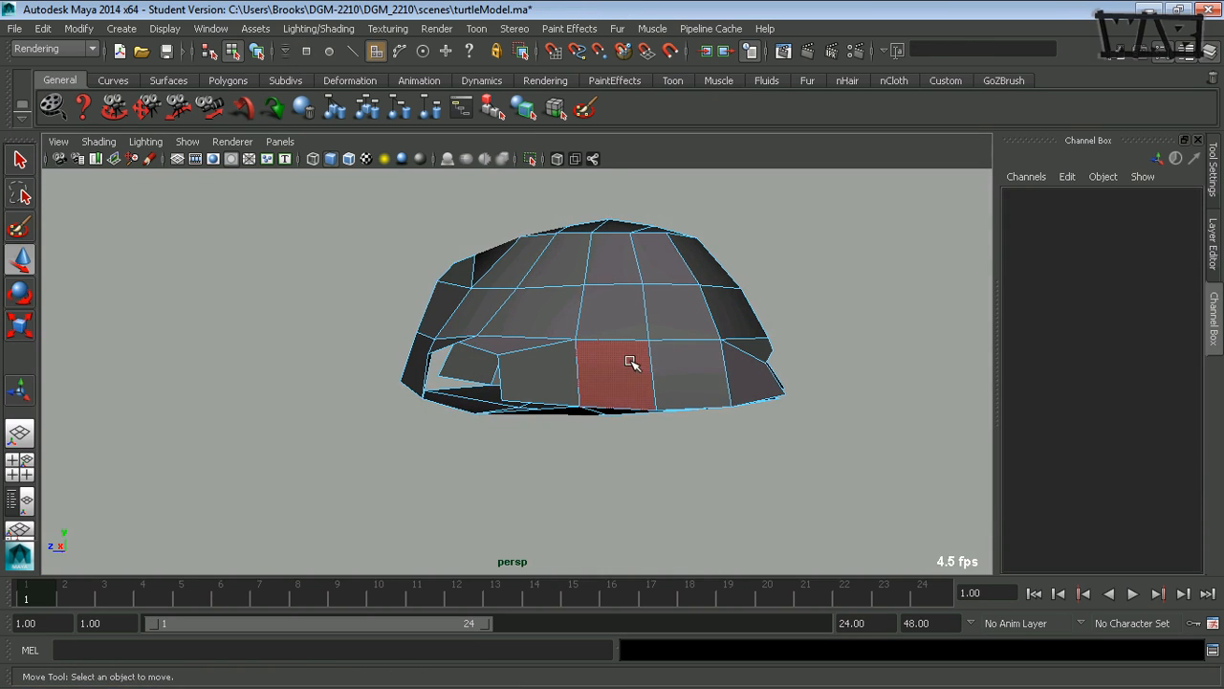
pyautogui.click(631, 362)
pyautogui.keyDown('shift'); pyautogui.click(700, 368); pyautogui.keyUp('shift')
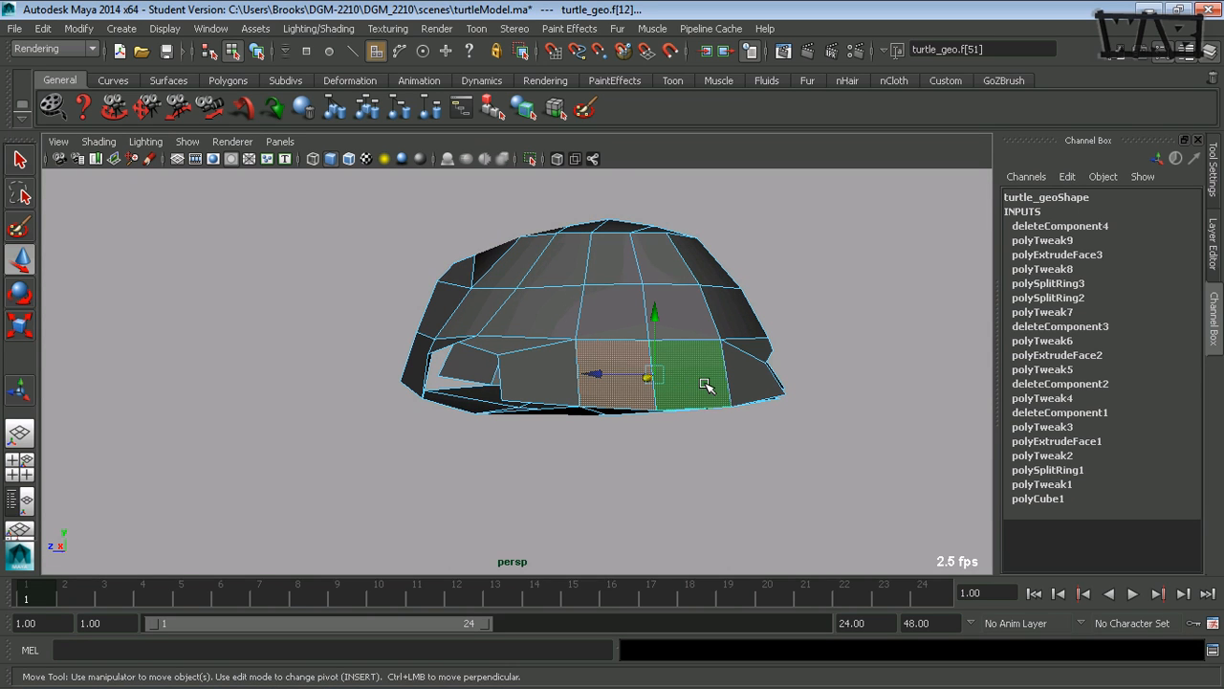
pyautogui.hotkey('ctrl', 'e')
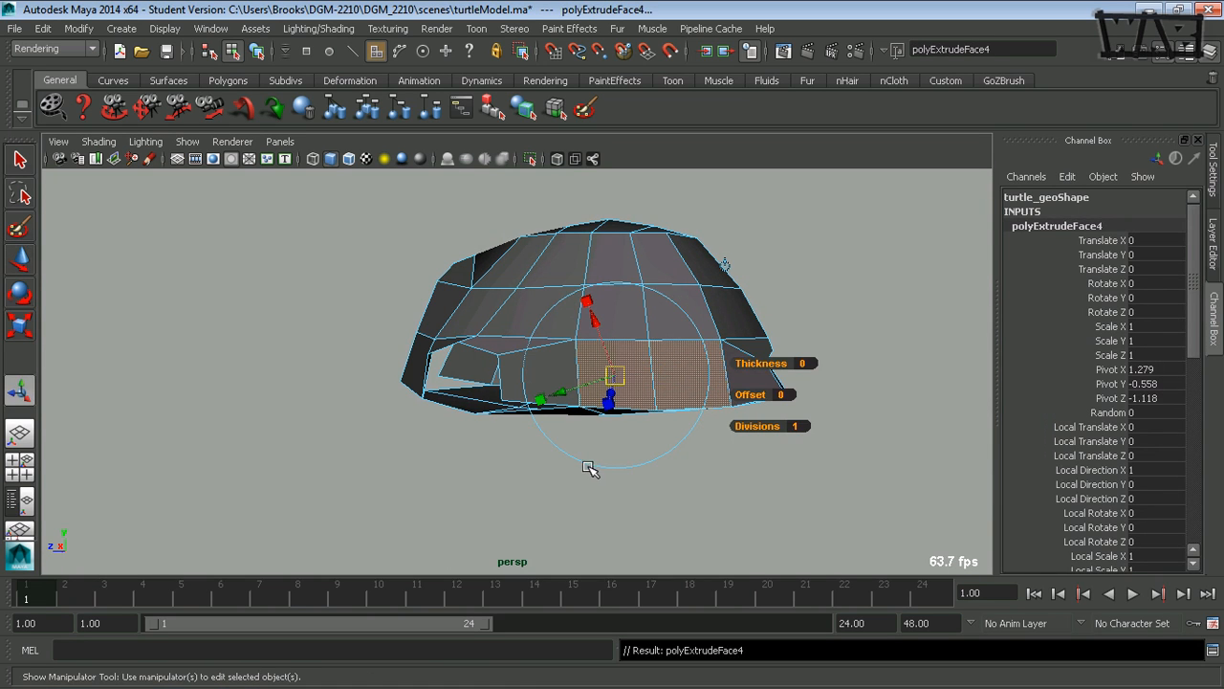
pyautogui.press('r')
pyautogui.keyDown('alt'); pyautogui.moveTo(628, 445); pyautogui.dragTo(607, 416); pyautogui.keyUp('alt')
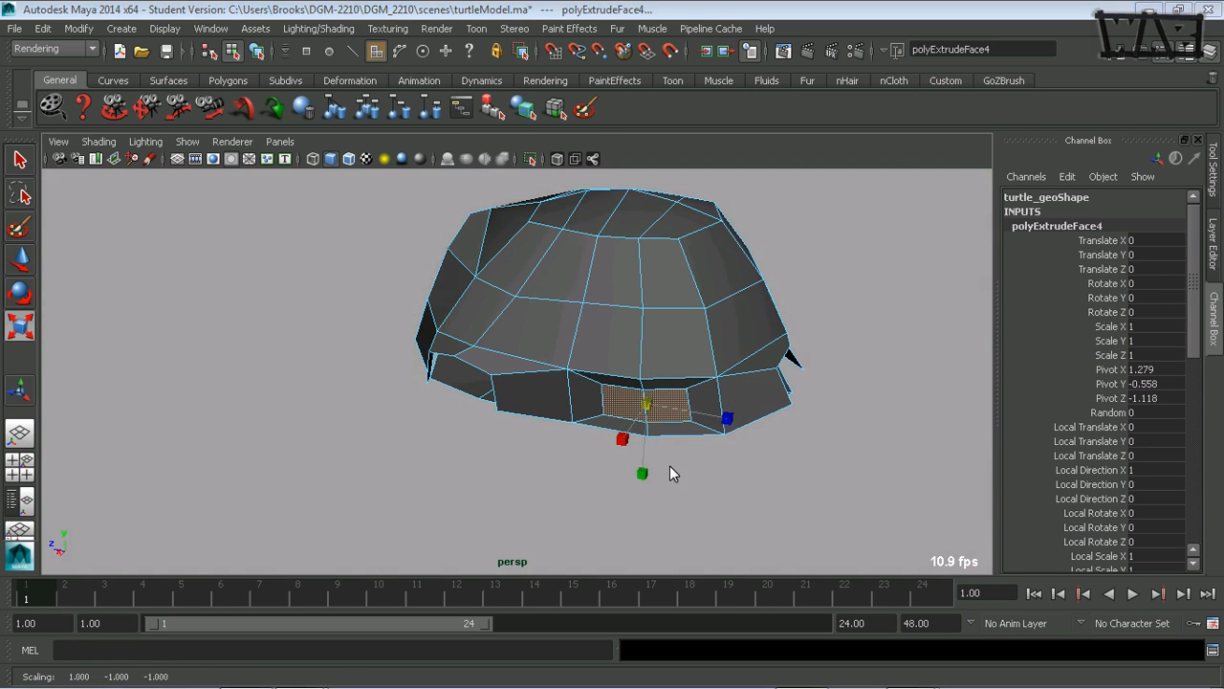
# - Move the extruded faces in the side view to about Z -1.464 and Y -0.667, over the drawn rear leg arch
pyautogui.press('space')
pyautogui.press('space')
pyautogui.keyDown('alt'); pyautogui.moveTo(756, 458); pyautogui.dragTo(337, 501, button='middle'); pyautogui.keyUp('alt')
pyautogui.keyDown('alt'); pyautogui.moveTo(638, 466); pyautogui.dragTo(570, 460, button='right'); pyautogui.keyUp('alt')
pyautogui.keyDown('alt'); pyautogui.moveTo(590, 459); pyautogui.dragTo(552, 458, button='middle'); pyautogui.keyUp('alt')
pyautogui.keyDown('alt'); pyautogui.moveTo(552, 457); pyautogui.dragTo(558, 480, button='right'); pyautogui.keyUp('alt')
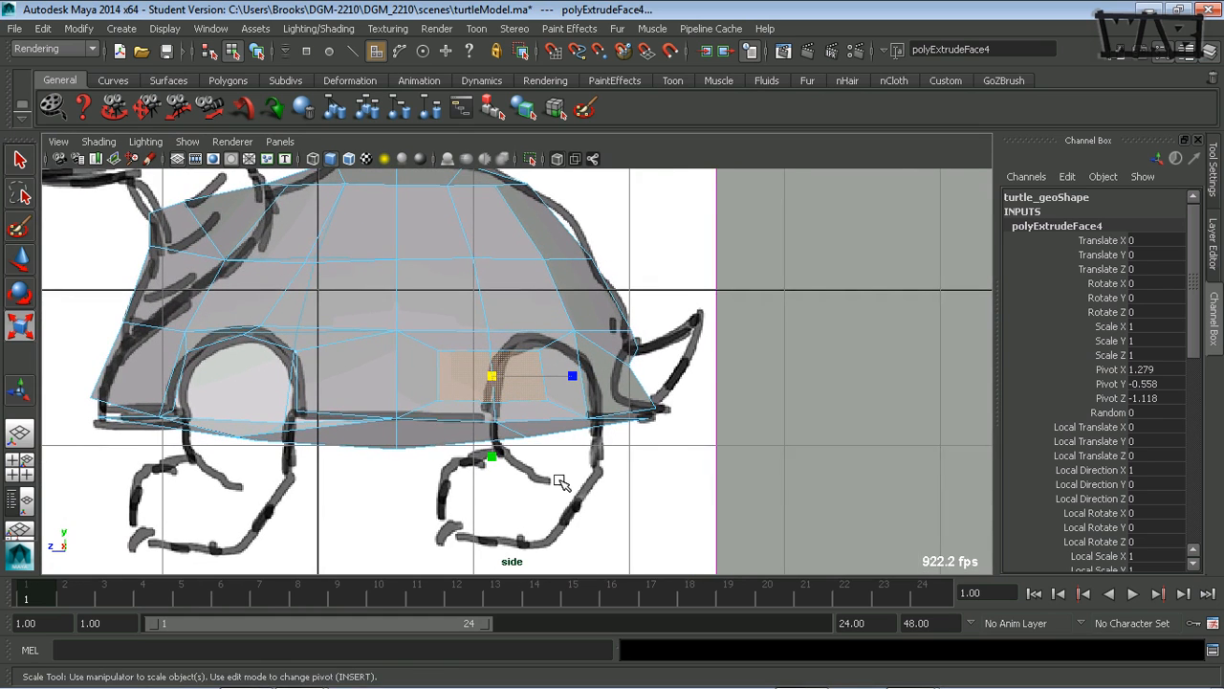
pyautogui.keyDown('alt'); pyautogui.moveTo(576, 480); pyautogui.dragTo(569, 444, button='middle'); pyautogui.keyUp('alt')
pyautogui.press('w')
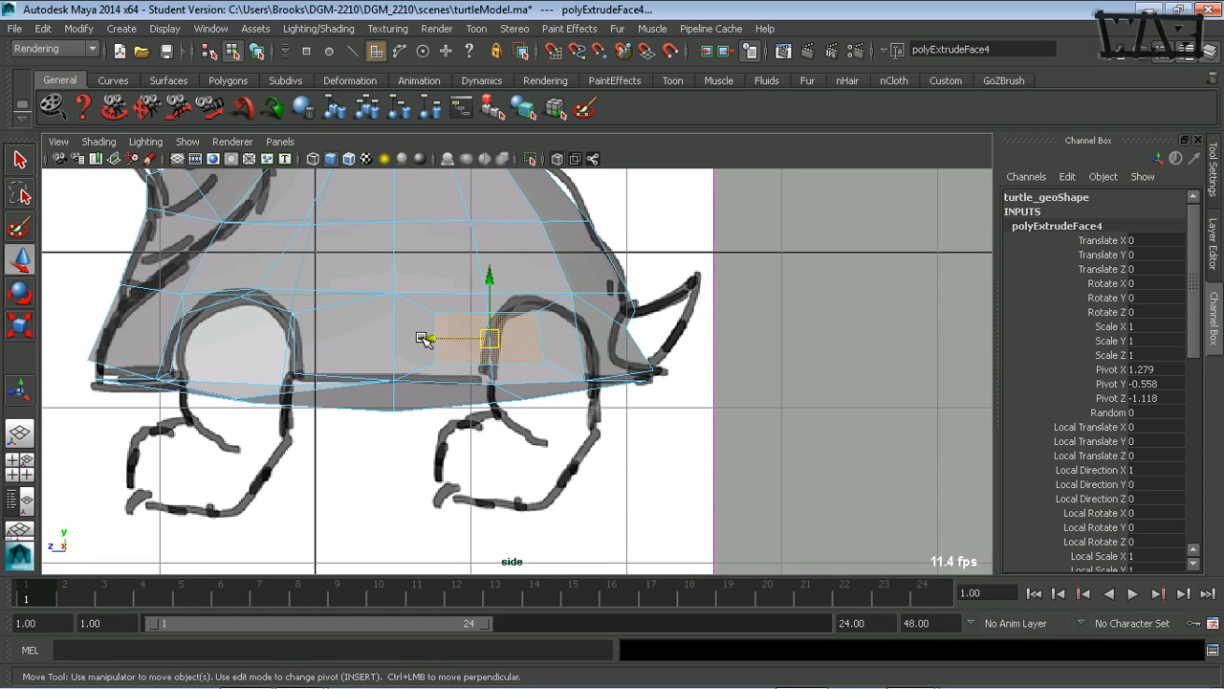
pyautogui.moveTo(424, 337); pyautogui.dragTo(479, 342)
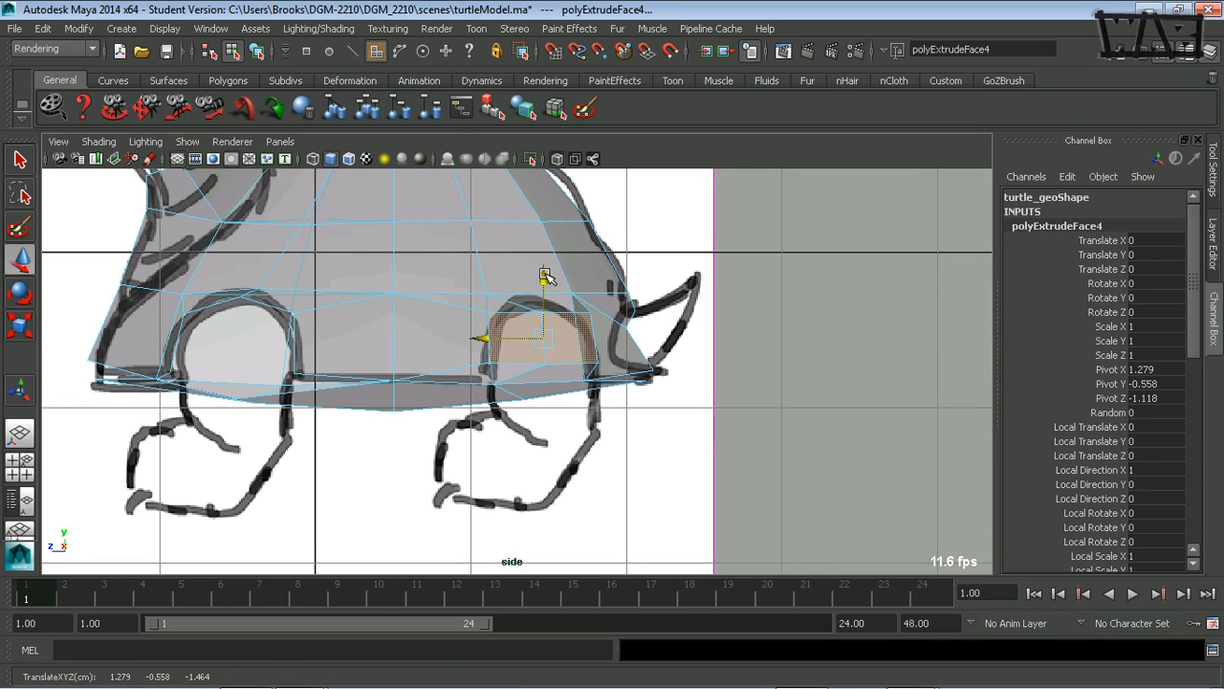
pyautogui.moveTo(544, 275); pyautogui.dragTo(546, 295)
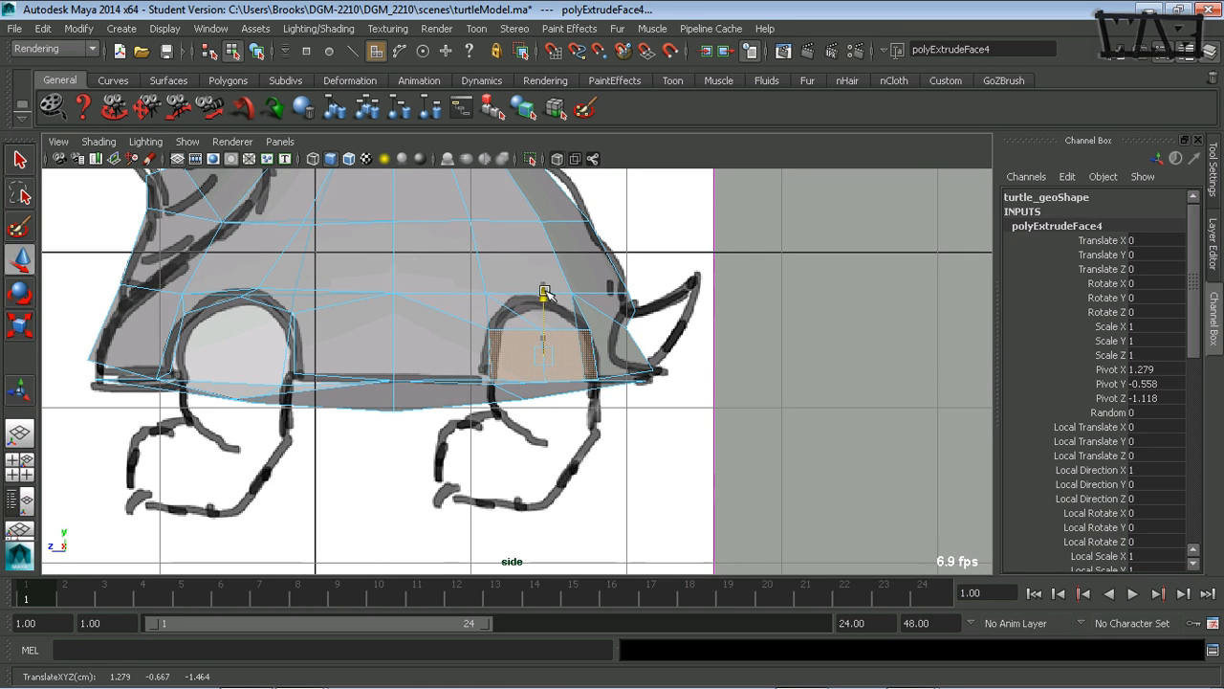
# - Scale the extruded rear faces to about 1.27 times their height and nudge them up to fit the drawn arch
pyautogui.press('r')
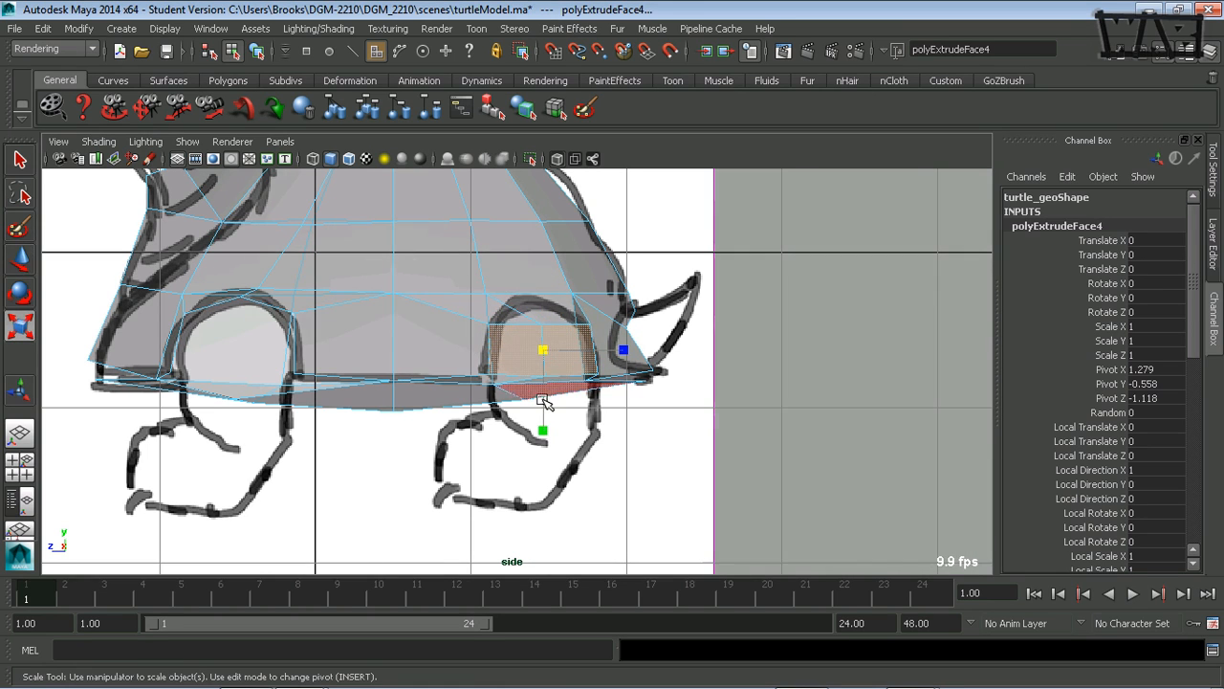
pyautogui.moveTo(553, 430); pyautogui.dragTo(547, 442)
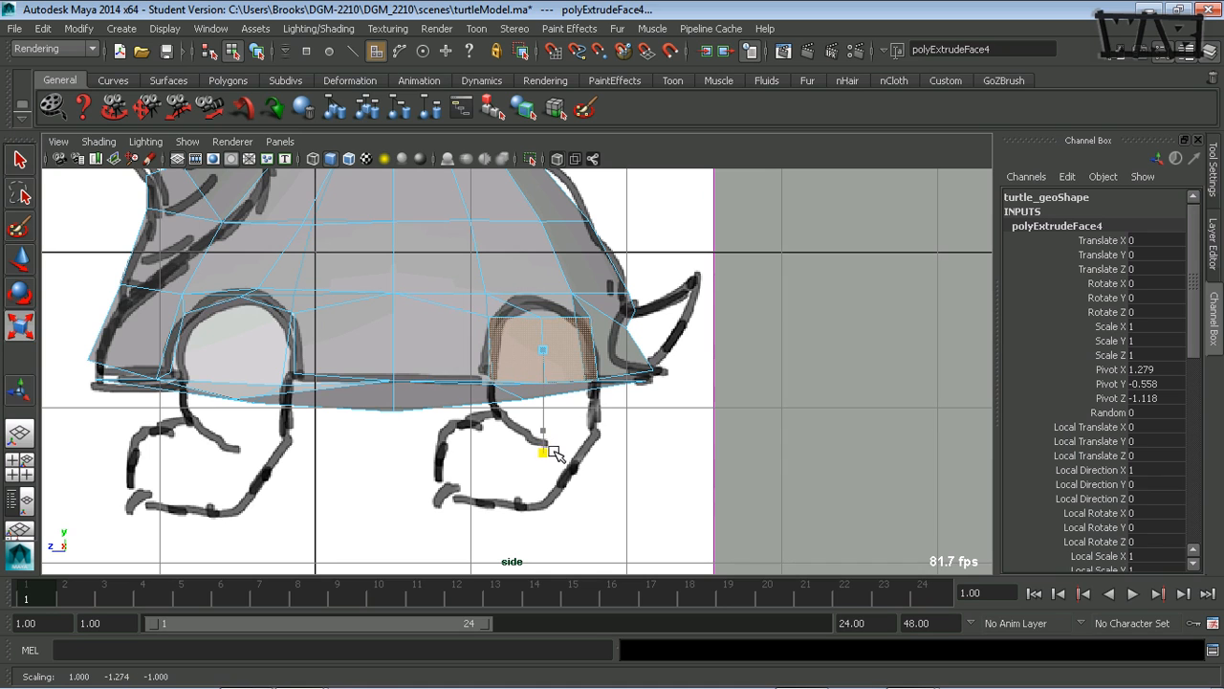
pyautogui.press('w')
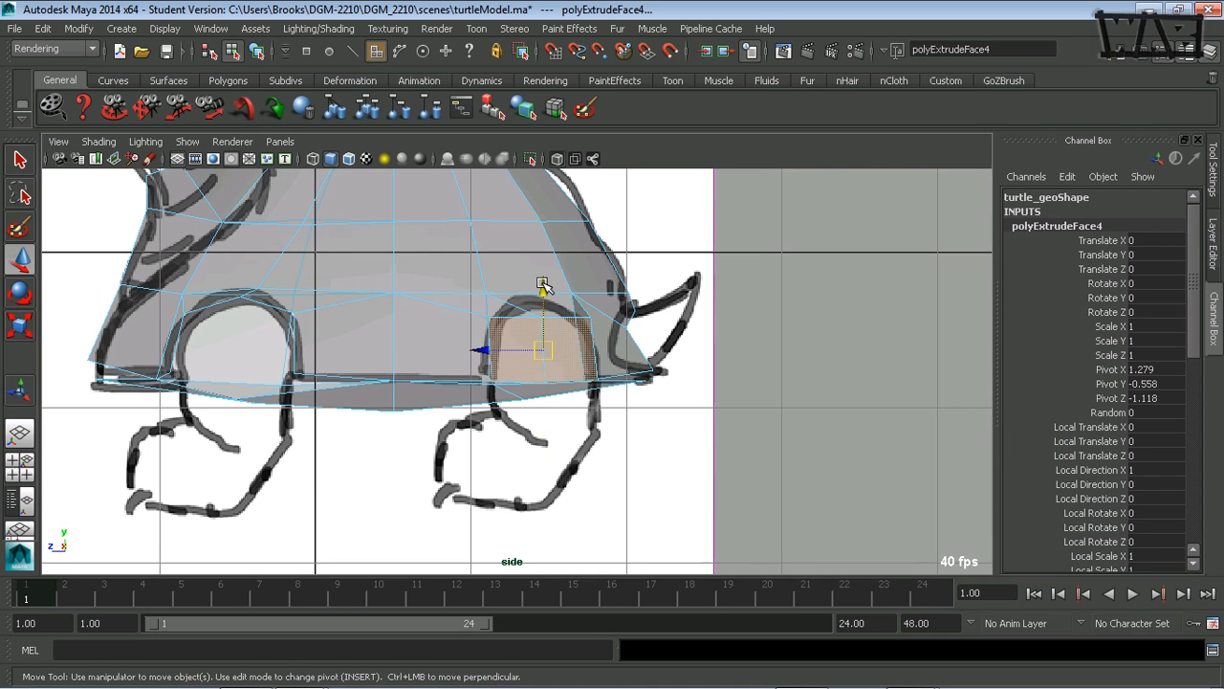
pyautogui.moveTo(542, 285); pyautogui.dragTo(542, 280)
# - Rotate and reposition the extruded rear faces in the perspective view so they follow the side of the shell
pyautogui.press('space')
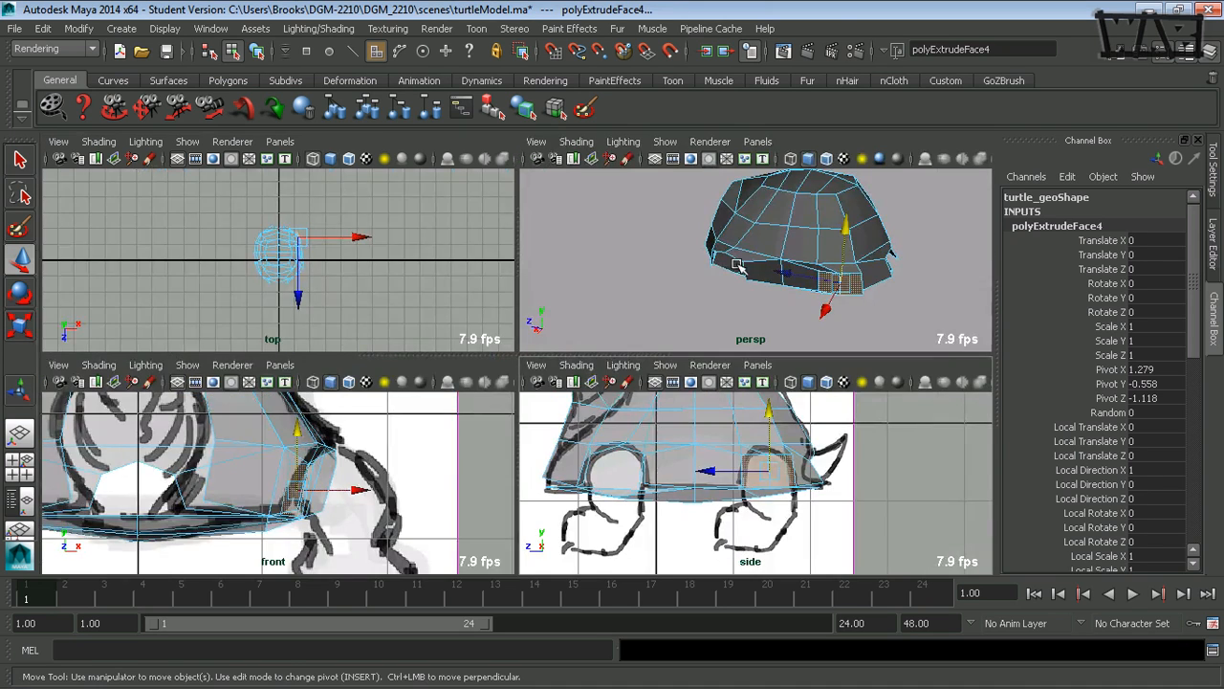
pyautogui.press('space')
pyautogui.keyDown('alt'); pyautogui.moveTo(784, 279); pyautogui.dragTo(431, 489); pyautogui.keyUp('alt')
pyautogui.press('e')
pyautogui.keyDown('shift'); pyautogui.click(694, 401); pyautogui.keyUp('shift')
pyautogui.press('w')
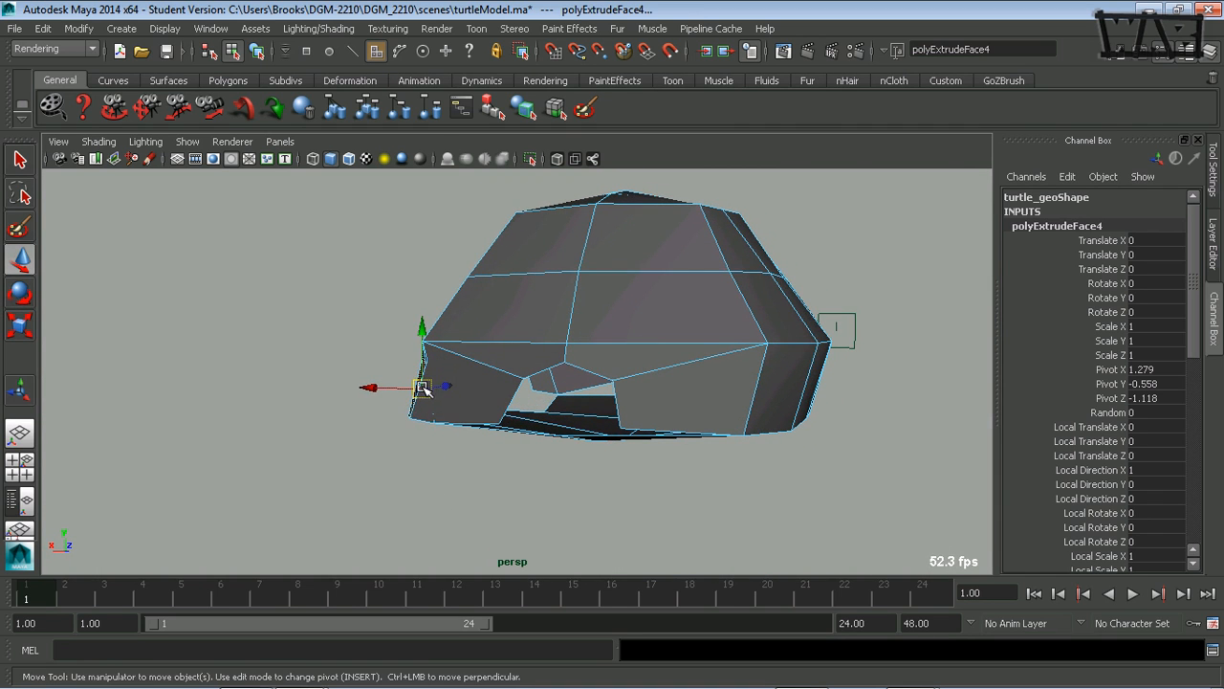
pyautogui.moveTo(422, 387); pyautogui.dragTo(557, 341)
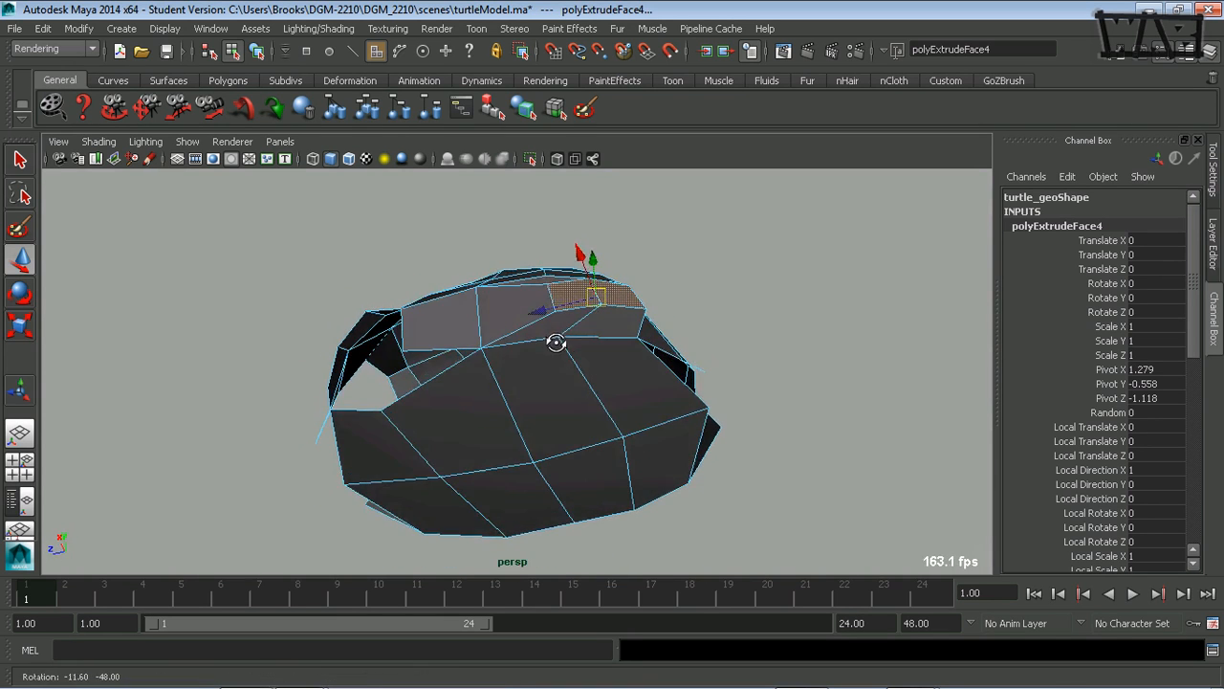
# - Delete the two extruded faces to open the rear leg hole
pyautogui.keyDown('alt'); pyautogui.moveTo(587, 347); pyautogui.dragTo(479, 416, button='right'); pyautogui.keyUp('alt')
pyautogui.keyDown('alt'); pyautogui.moveTo(479, 416); pyautogui.dragTo(444, 421); pyautogui.keyUp('alt')
pyautogui.keyDown('shift'); pyautogui.click(530, 411); pyautogui.keyUp('shift')
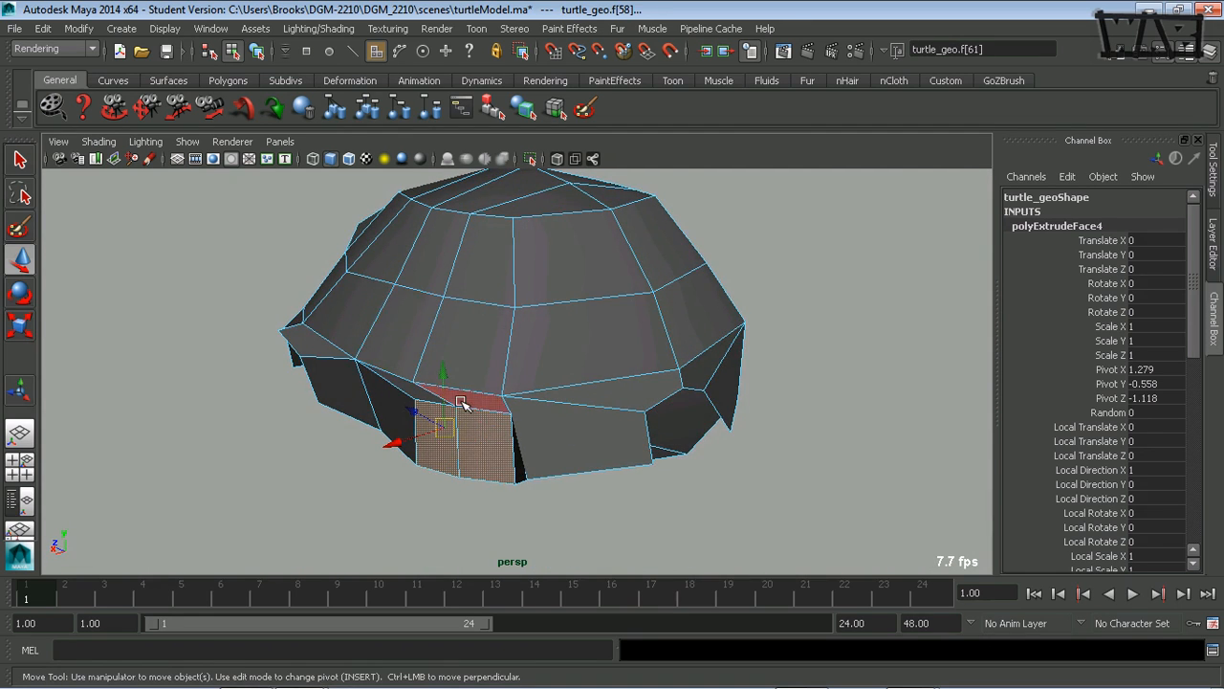
pyautogui.press('Delete')
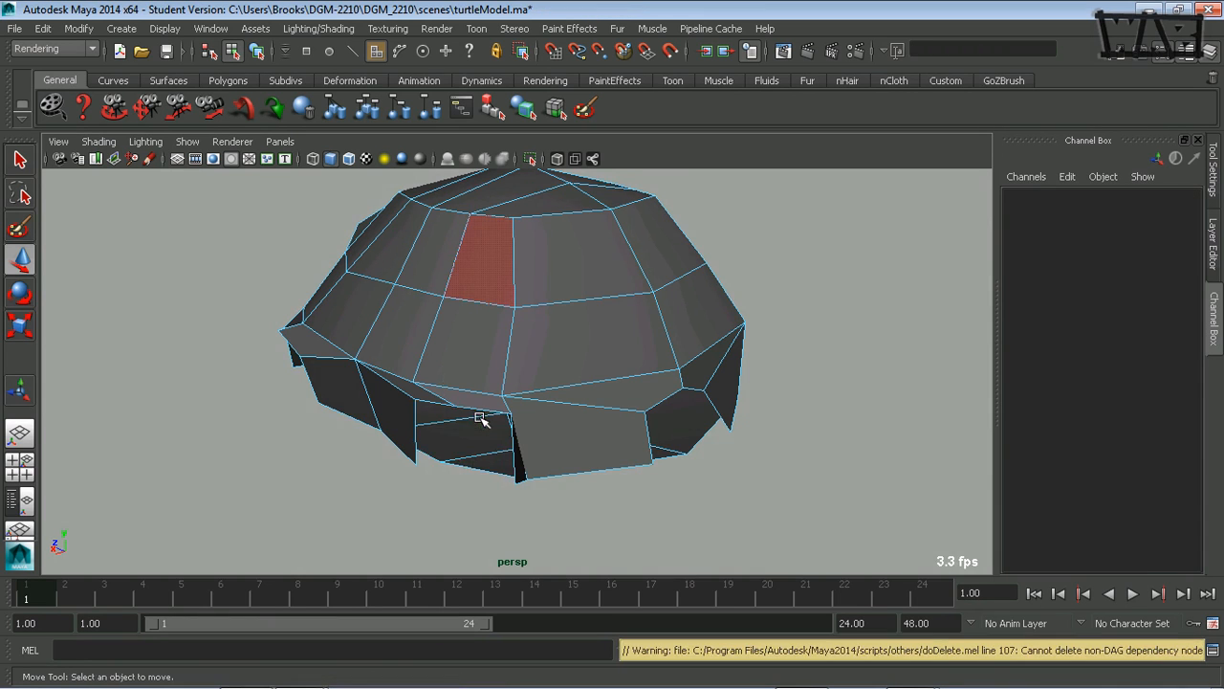
# - Scale the rear leg hole's two upper corner vertices together to about 0.796 along Z and lower them onto the drawn arch
pyautogui.keyDown('alt'); pyautogui.moveTo(479, 419); pyautogui.dragTo(577, 459); pyautogui.keyUp('alt')
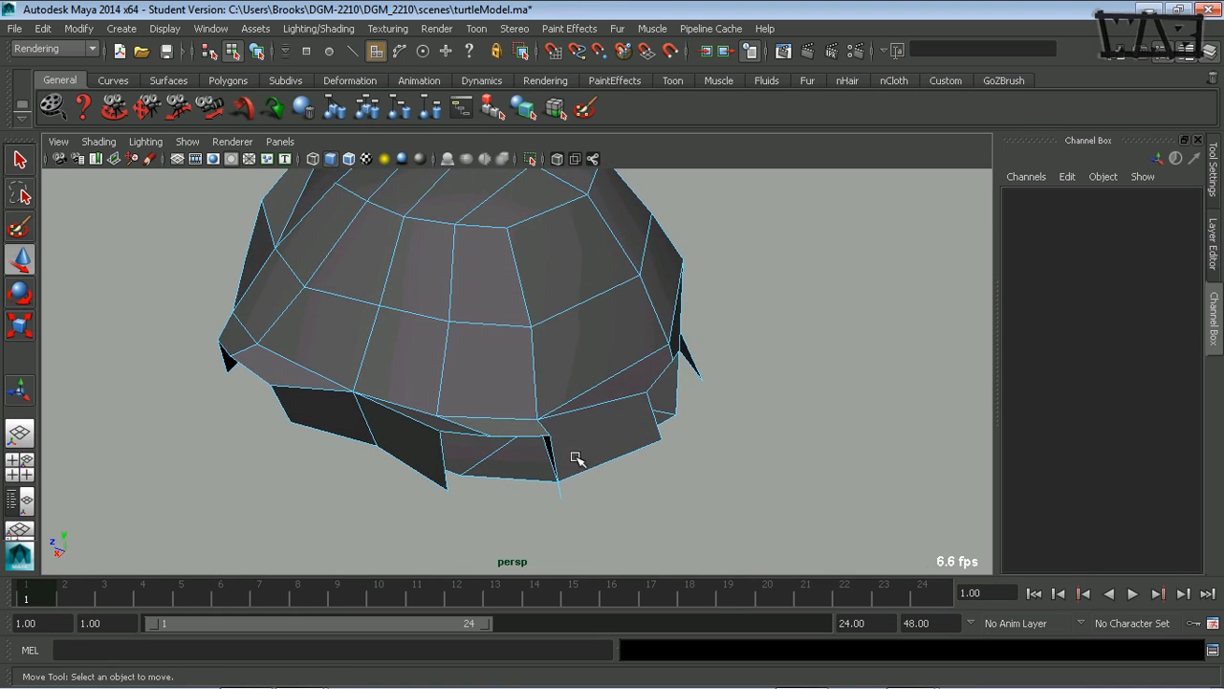
pyautogui.keyDown('alt'); pyautogui.moveTo(490, 425); pyautogui.dragTo(516, 382); pyautogui.keyUp('alt')
pyautogui.press('space')
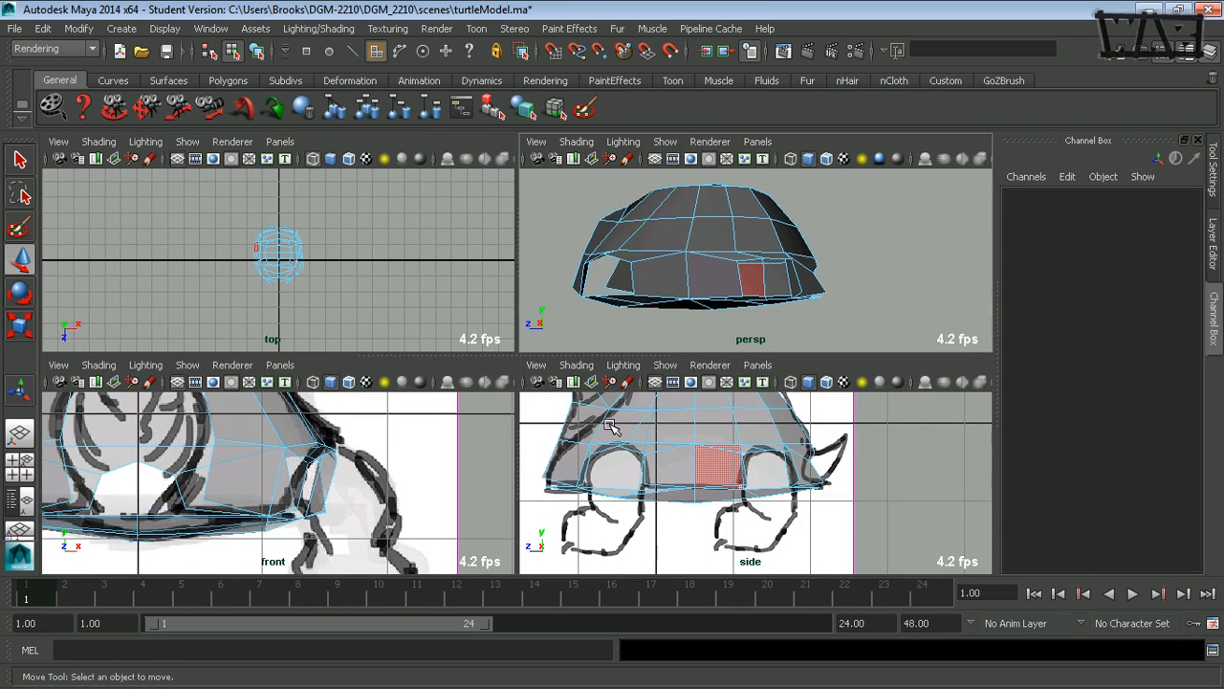
pyautogui.press('space')
pyautogui.scroll(1, 757, 437)
pyautogui.scroll(1, 522, 401)
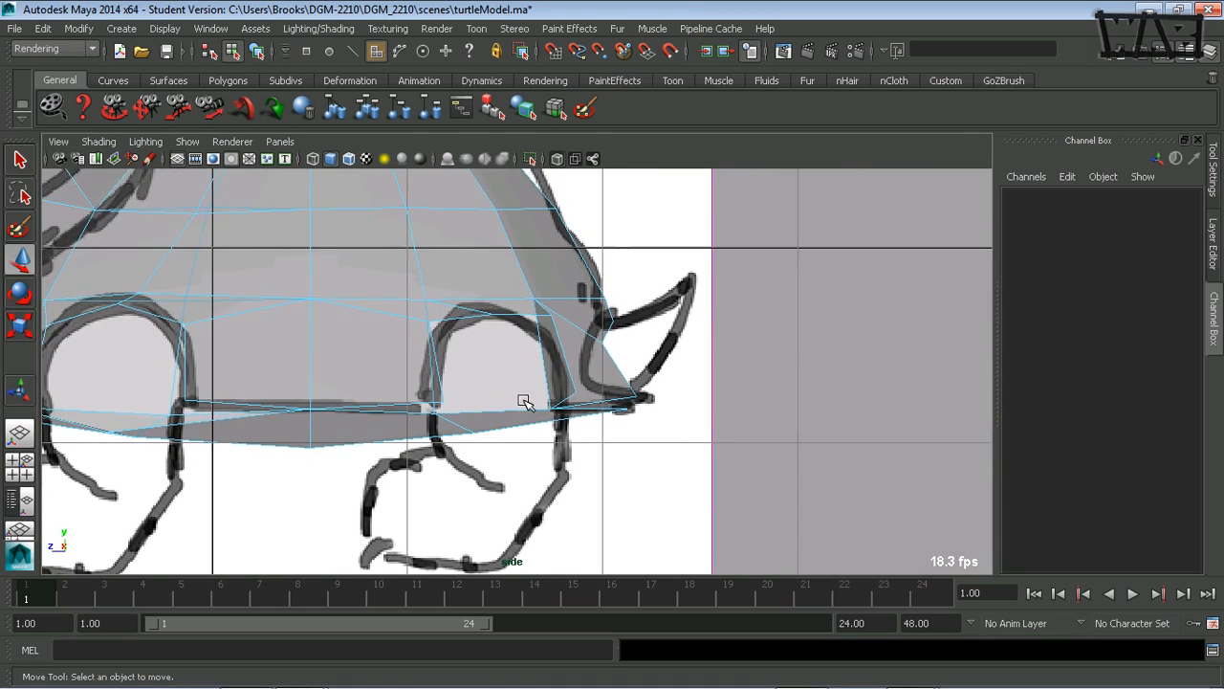
pyautogui.scroll(2, 487, 385)
pyautogui.scroll(1, 515, 366)
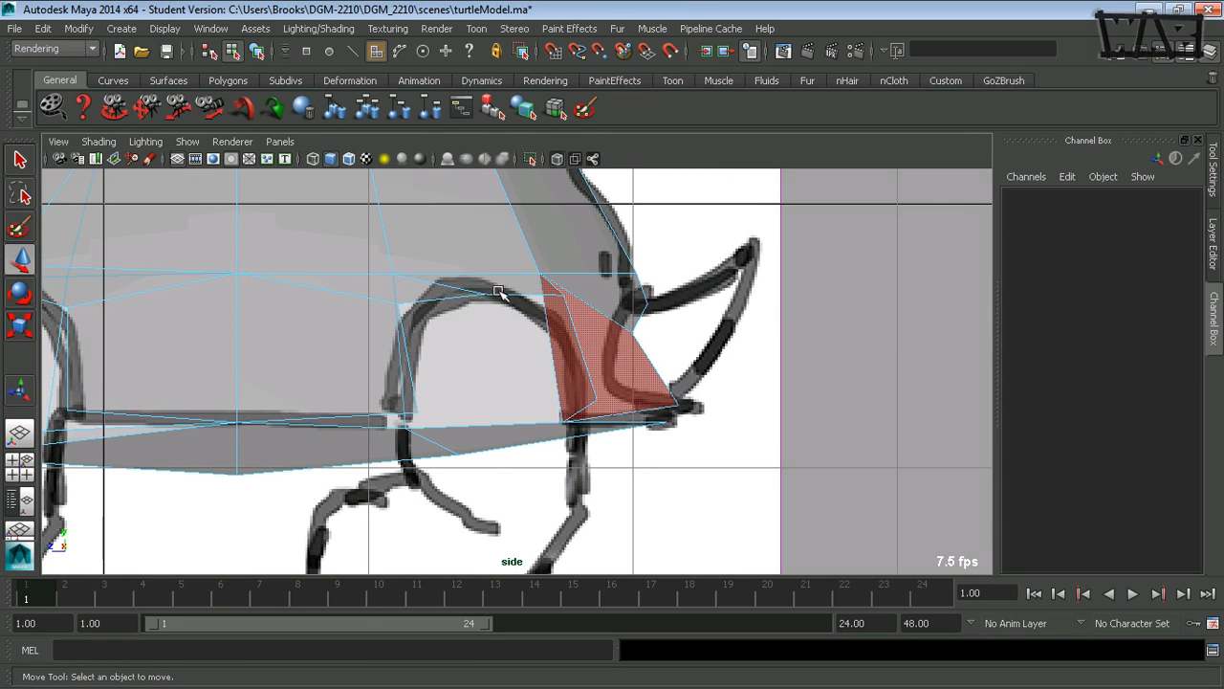
pyautogui.press('F9')
pyautogui.click(565, 294)
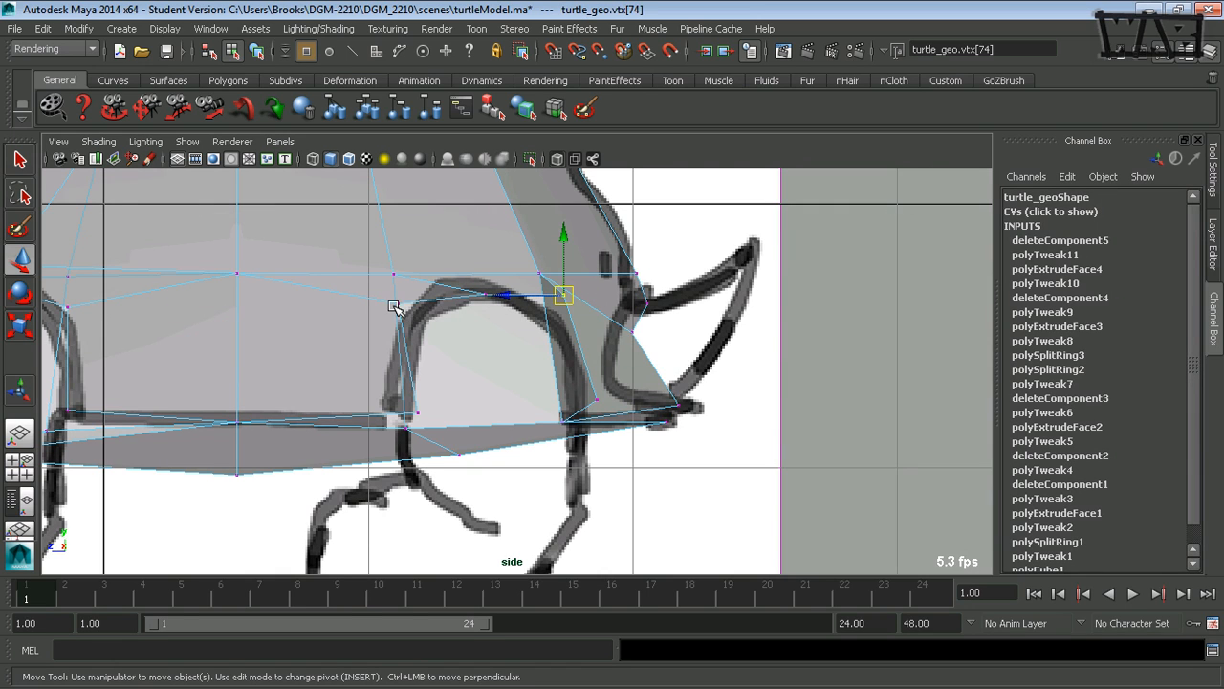
pyautogui.press('r')
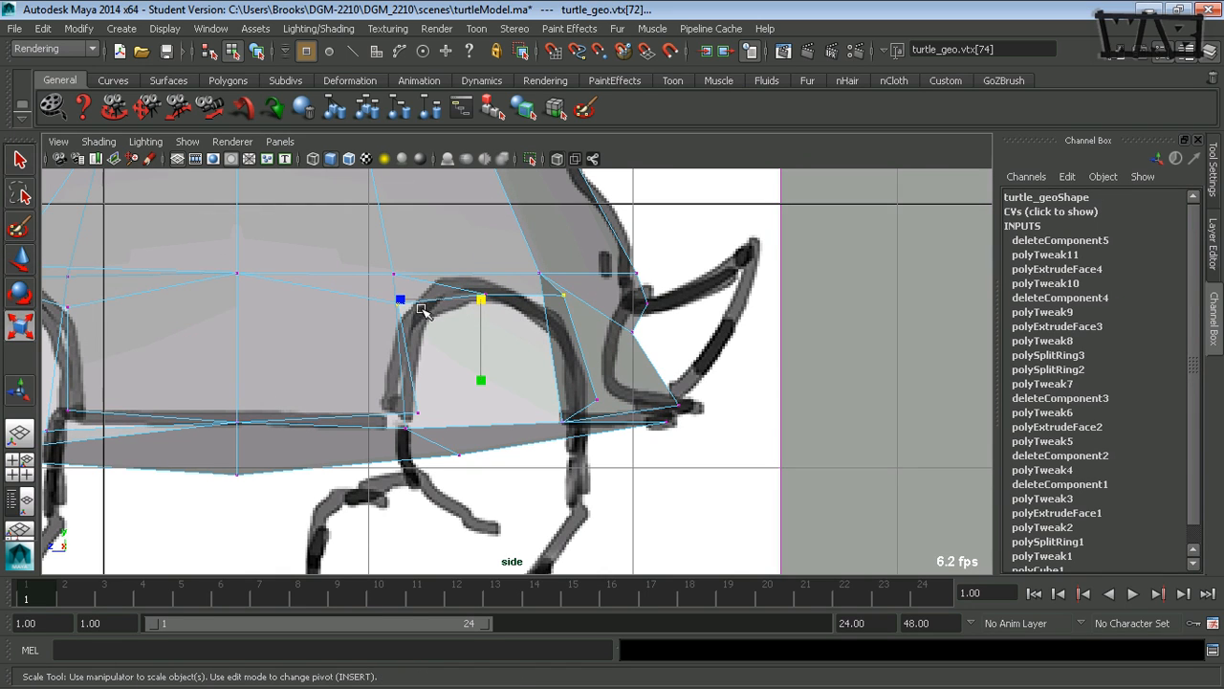
pyautogui.moveTo(402, 297); pyautogui.dragTo(417, 302)
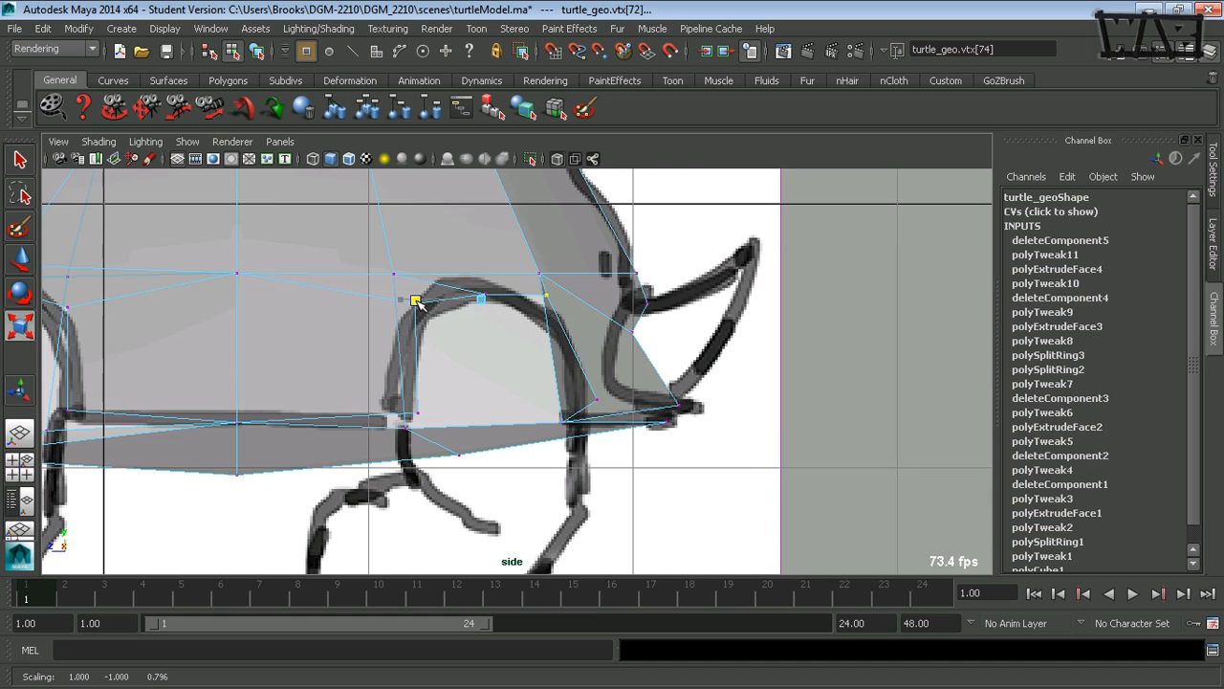
pyautogui.press('w')
pyautogui.moveTo(480, 242); pyautogui.dragTo(478, 254)
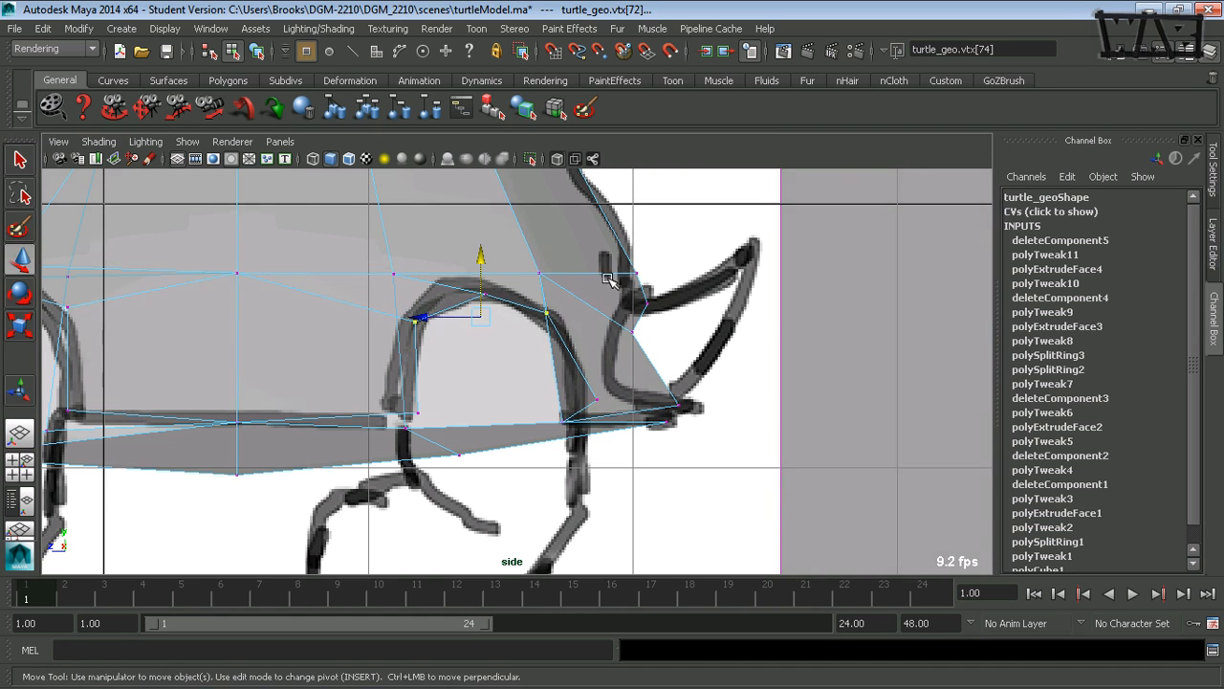
# - Adjust the vertex one row higher above the rear leg hole along Z in the perspective view to keep the shell rounded
pyautogui.press('space')
pyautogui.press('space')
pyautogui.keyDown('alt'); pyautogui.moveTo(517, 371); pyautogui.dragTo(507, 318); pyautogui.keyUp('alt')
pyautogui.click(491, 355)
pyautogui.click(509, 360)
pyautogui.moveTo(516, 270); pyautogui.dragTo(417, 404)
pyautogui.click(616, 359)
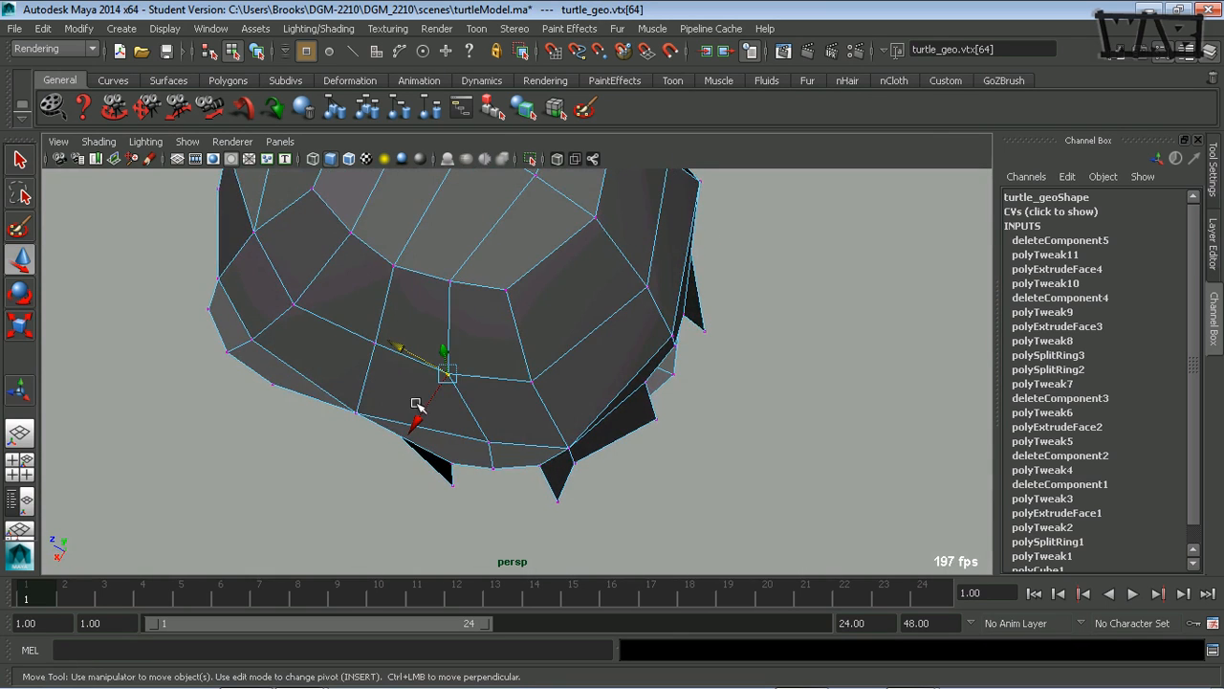
pyautogui.moveTo(400, 350); pyautogui.dragTo(604, 347)
# - Move the bottom vertex beneath the rear leg hole to about Z -1.435 and lower it to about Y -0.946
pyautogui.moveTo(489, 310); pyautogui.dragTo(514, 375)
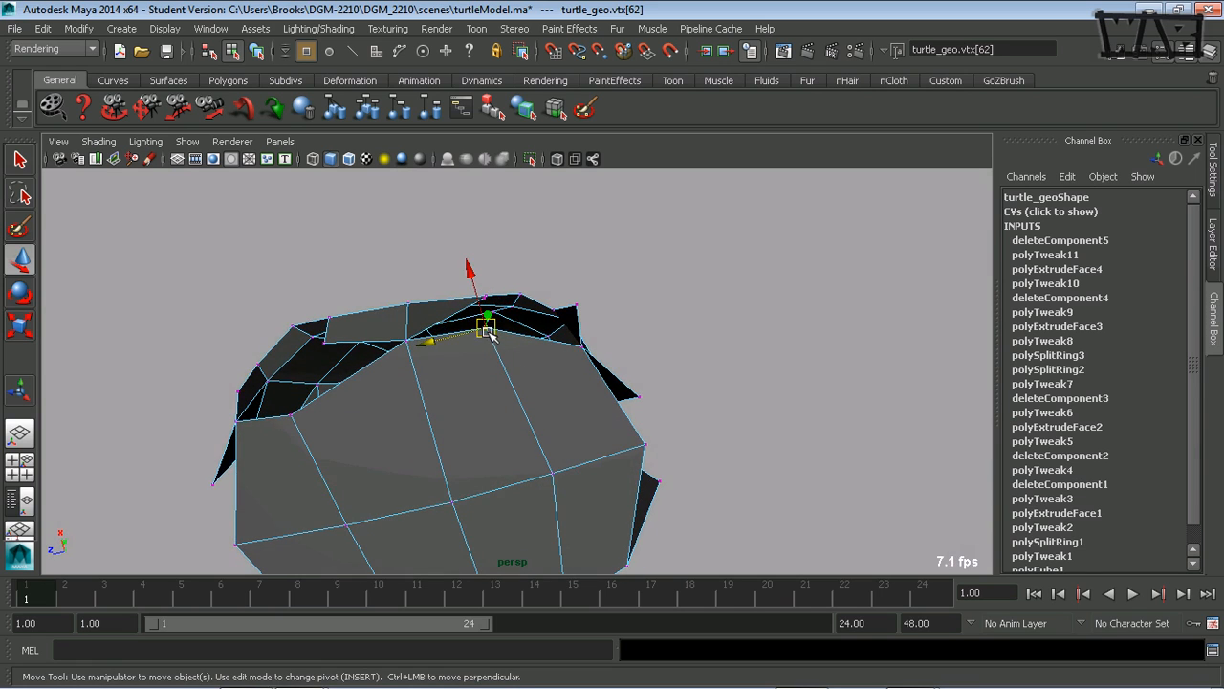
pyautogui.keyDown('alt'); pyautogui.moveTo(487, 330); pyautogui.dragTo(454, 362); pyautogui.keyUp('alt')
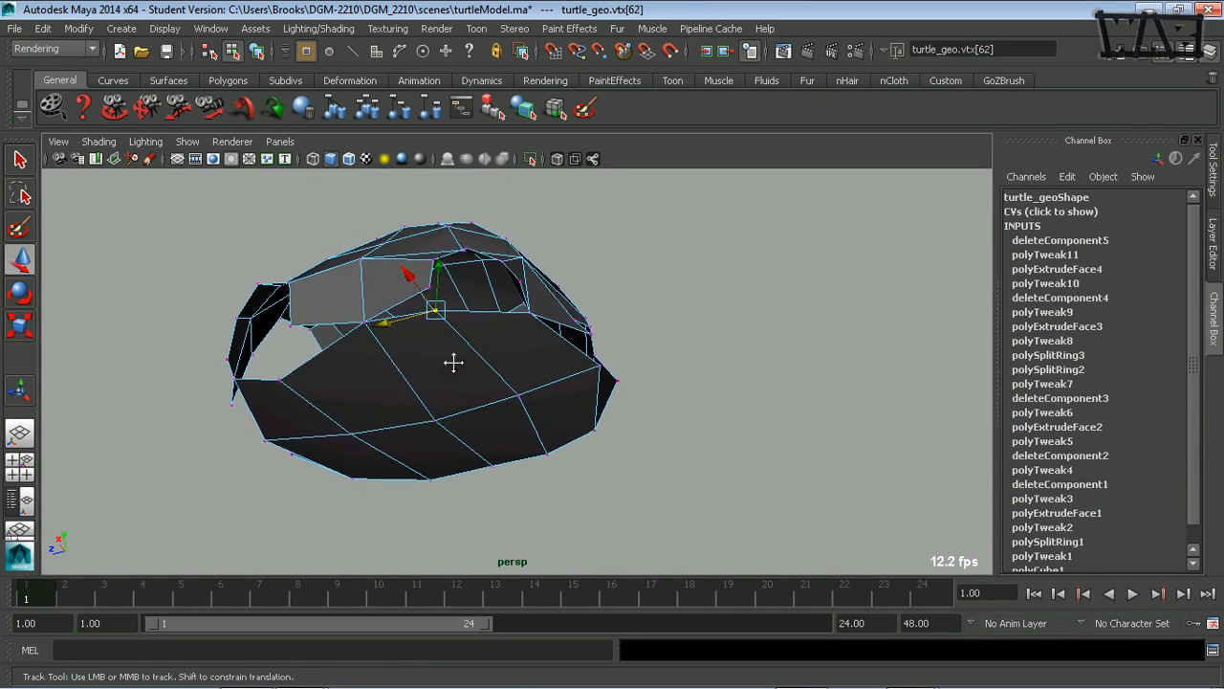
pyautogui.keyDown('alt'); pyautogui.moveTo(454, 363); pyautogui.dragTo(399, 396, button='middle'); pyautogui.keyUp('alt')
pyautogui.keyDown('alt'); pyautogui.moveTo(400, 396); pyautogui.dragTo(554, 423, button='right'); pyautogui.keyUp('alt')
pyautogui.keyDown('alt'); pyautogui.moveTo(555, 424); pyautogui.dragTo(389, 292); pyautogui.keyUp('alt')
pyautogui.moveTo(490, 372); pyautogui.dragTo(518, 354, button='middle')
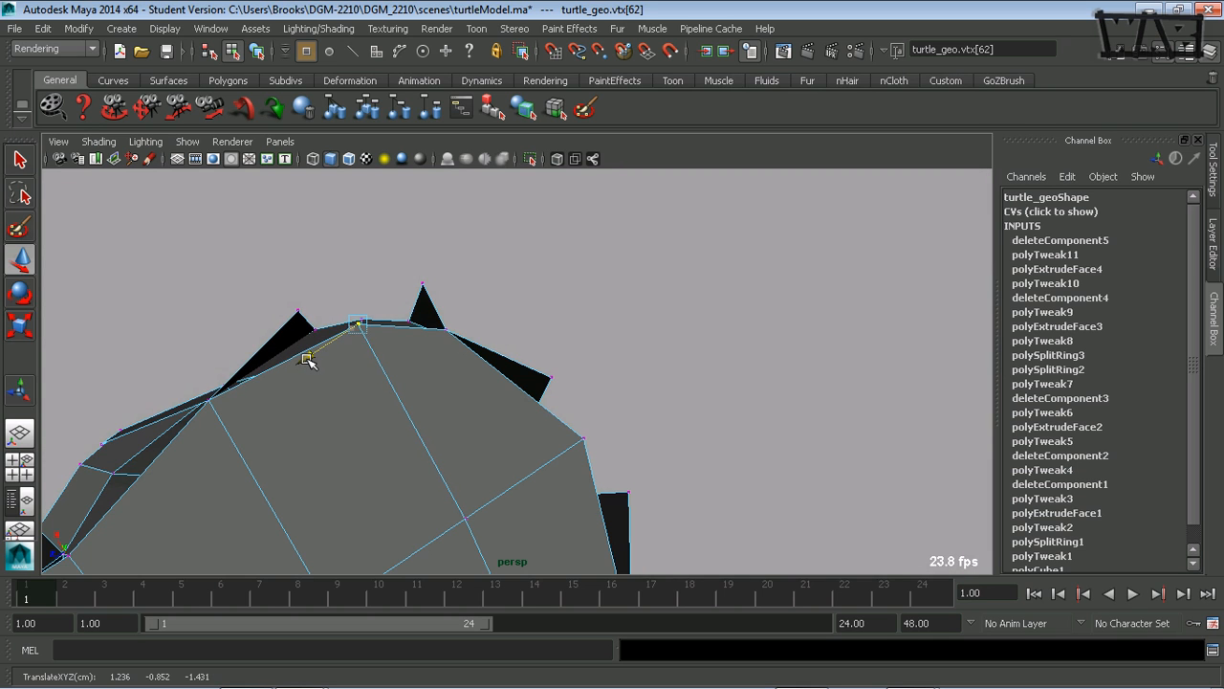
pyautogui.keyDown('alt'); pyautogui.moveTo(308, 360); pyautogui.dragTo(399, 253); pyautogui.keyUp('alt')
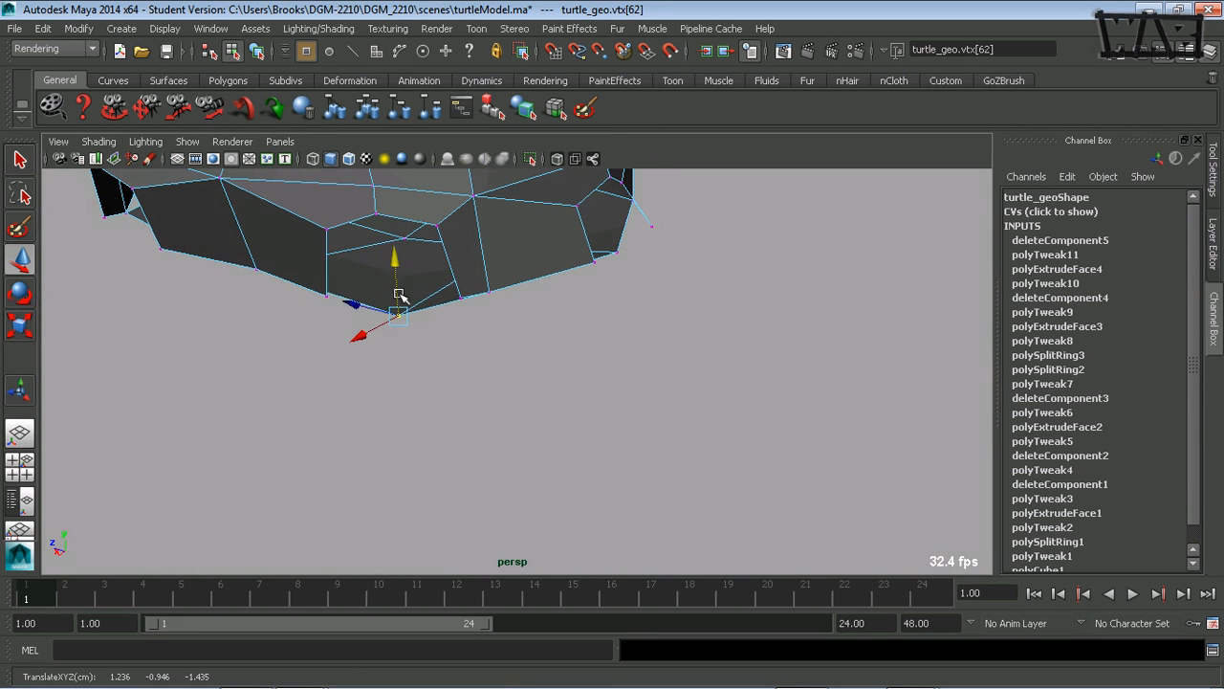
pyautogui.keyDown('alt'); pyautogui.moveTo(398, 295); pyautogui.dragTo(411, 480); pyautogui.keyUp('alt')
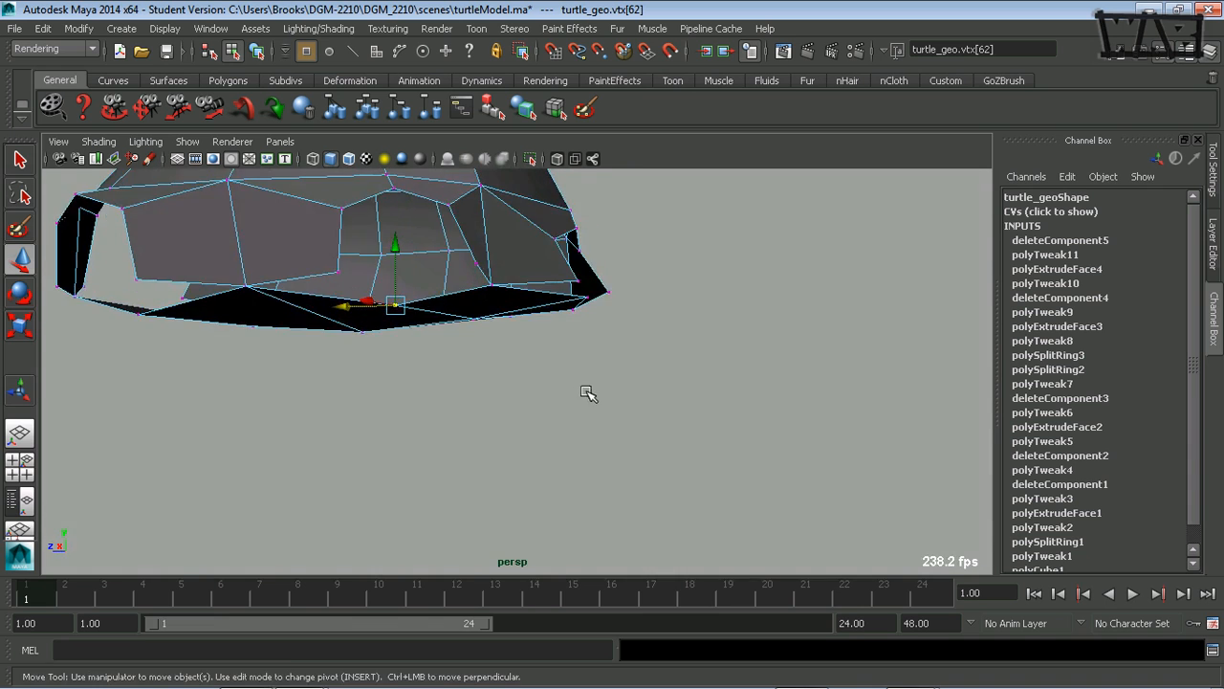
# - Adjust the vertex one row higher above the front leg hole along Z to even out the shell's curve
pyautogui.keyDown('alt'); pyautogui.moveTo(588, 393); pyautogui.dragTo(371, 380, button='right'); pyautogui.keyUp('alt')
pyautogui.keyDown('alt'); pyautogui.moveTo(373, 380); pyautogui.dragTo(533, 354); pyautogui.keyUp('alt')
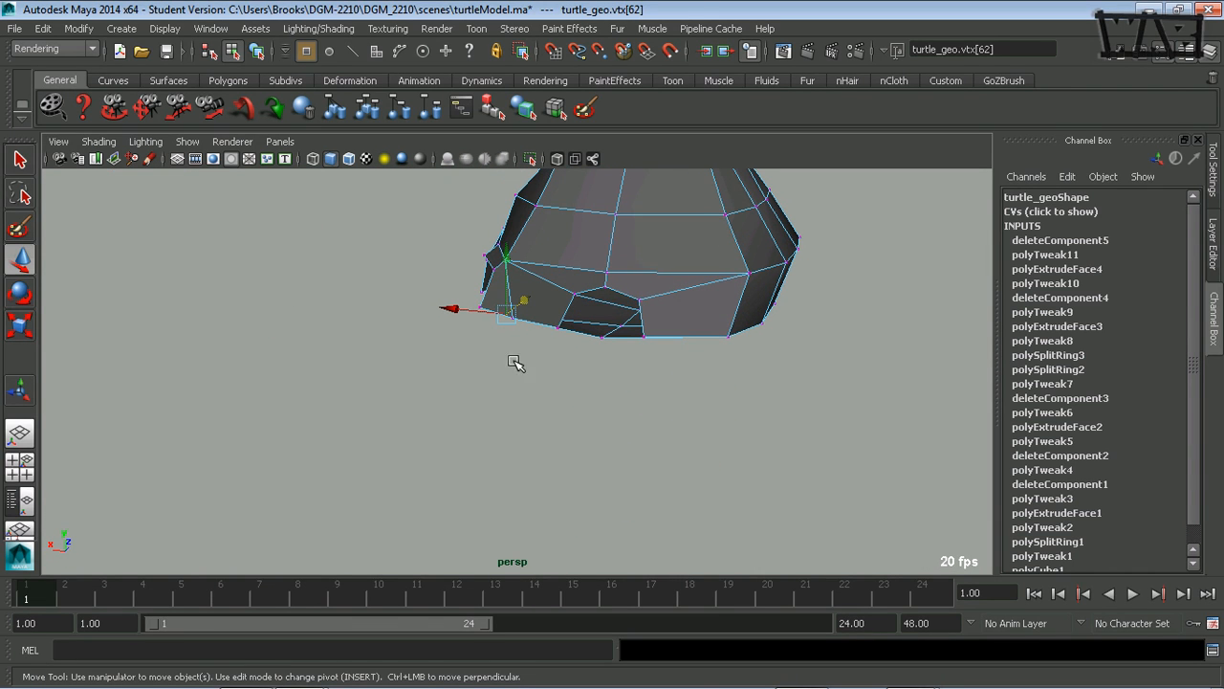
pyautogui.keyDown('alt'); pyautogui.moveTo(441, 348); pyautogui.dragTo(547, 356); pyautogui.keyUp('alt')
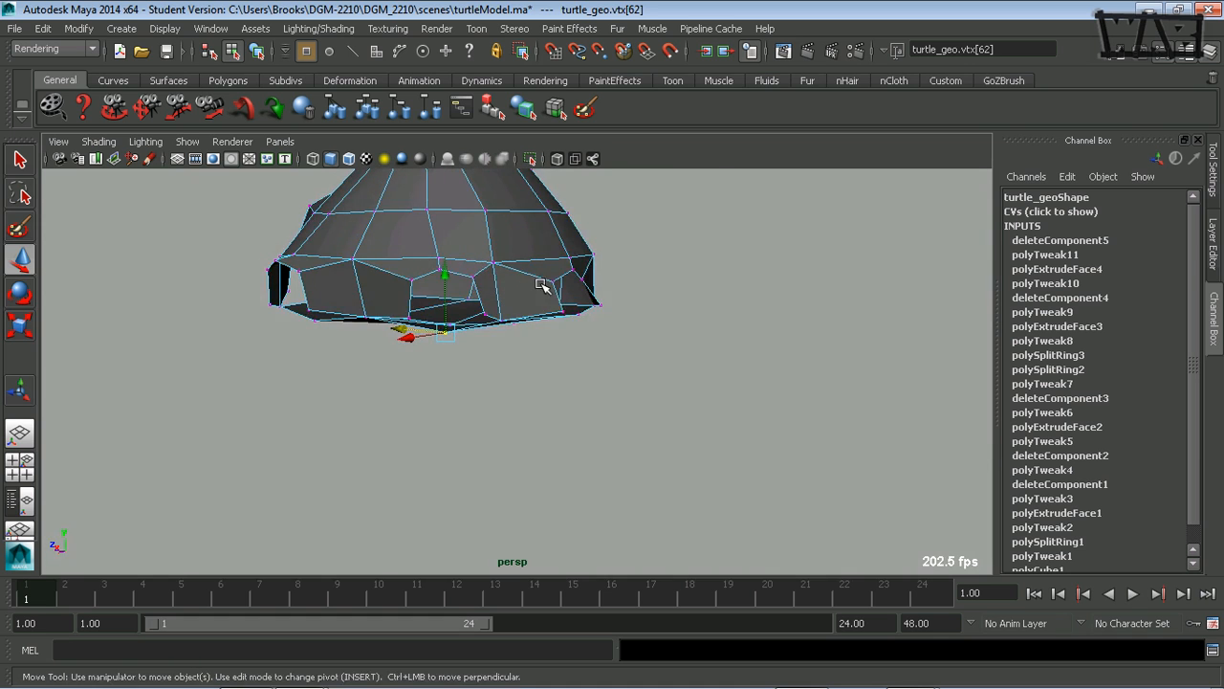
pyautogui.keyDown('alt'); pyautogui.moveTo(542, 285); pyautogui.dragTo(518, 342, button='middle'); pyautogui.keyUp('alt')
pyautogui.keyDown('alt'); pyautogui.moveTo(381, 376); pyautogui.dragTo(465, 376); pyautogui.keyUp('alt')
pyautogui.keyDown('alt'); pyautogui.moveTo(465, 376); pyautogui.dragTo(468, 380, button='middle'); pyautogui.keyUp('alt')
pyautogui.keyDown('alt'); pyautogui.moveTo(467, 379); pyautogui.dragTo(385, 415); pyautogui.keyUp('alt')
pyautogui.moveTo(345, 374)
pyautogui.mouseDown()
pyautogui.moveTo(413, 309)
pyautogui.moveTo(385, 352)
pyautogui.moveTo(352, 359)
pyautogui.mouseUp()
pyautogui.keyDown('alt'); pyautogui.moveTo(392, 308); pyautogui.dragTo(374, 366); pyautogui.keyUp('alt')
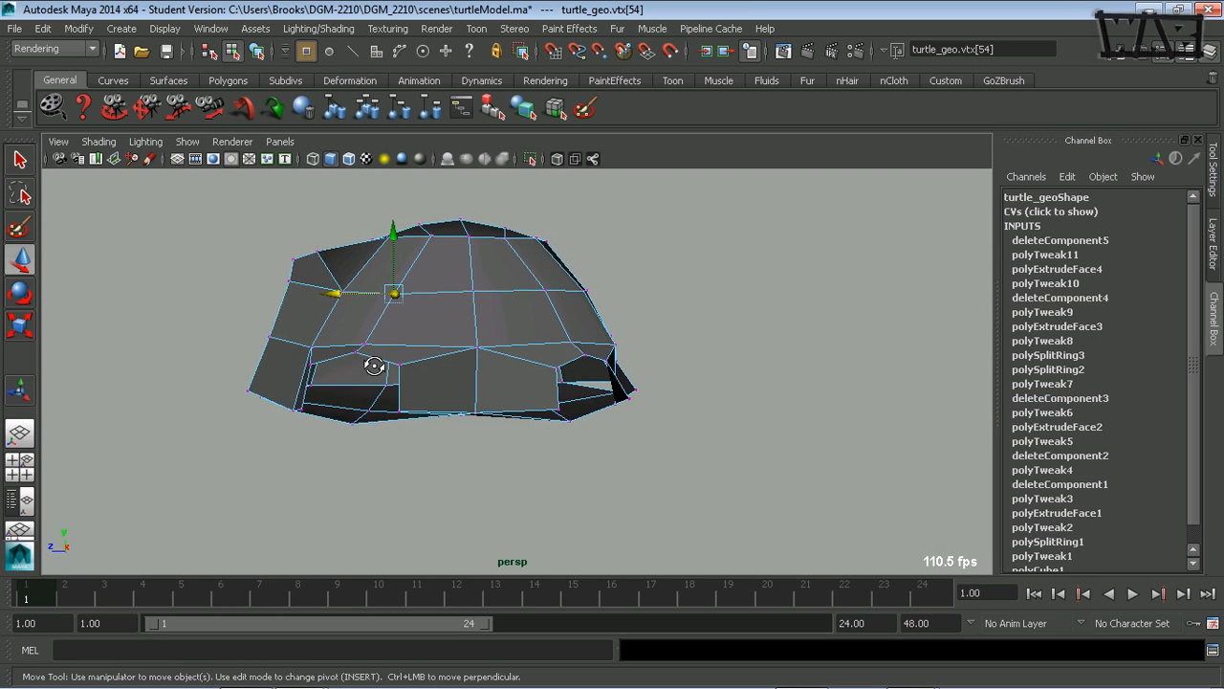
pyautogui.keyDown('alt'); pyautogui.moveTo(357, 345); pyautogui.dragTo(411, 368); pyautogui.keyUp('alt')
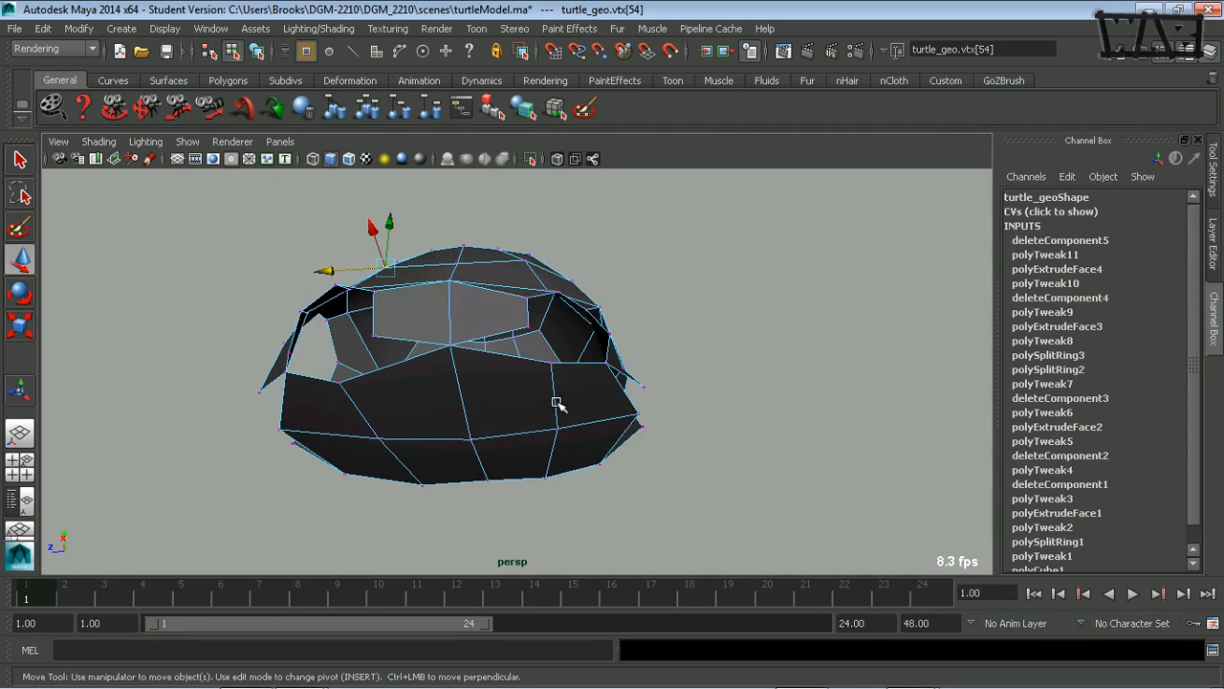